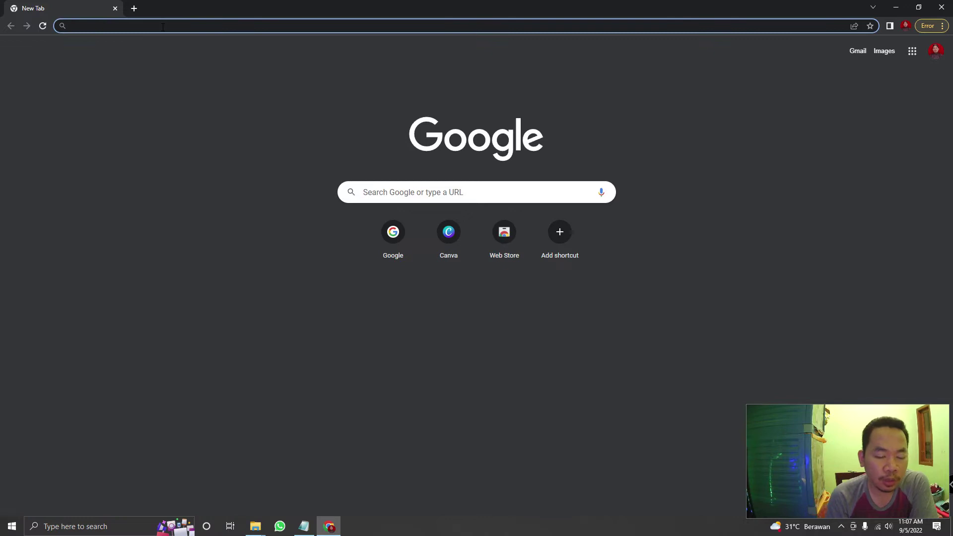
Open the canva.com website
text(canvi)
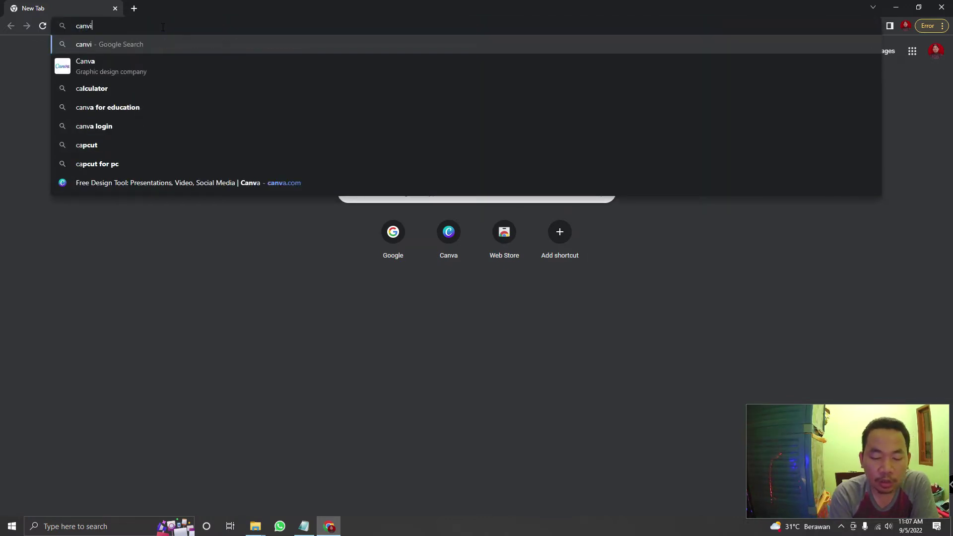
key(BackSpace)
text(a)
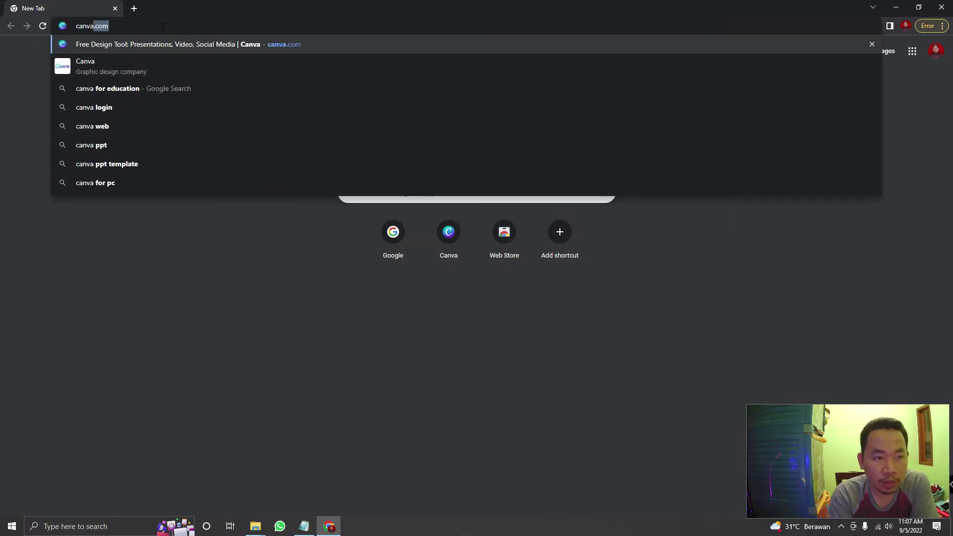
key(Return)
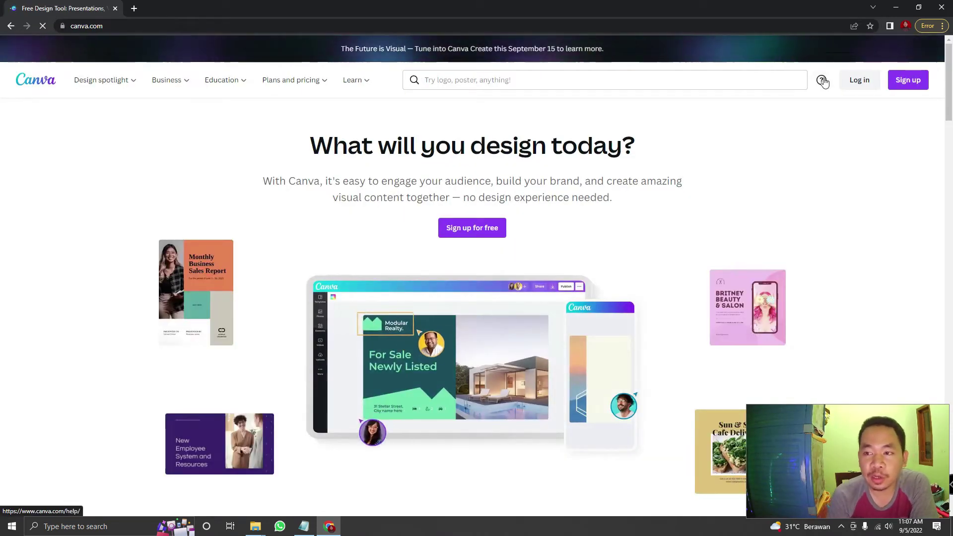
Sign up for Canva using the listed Google account
click(871, 91)
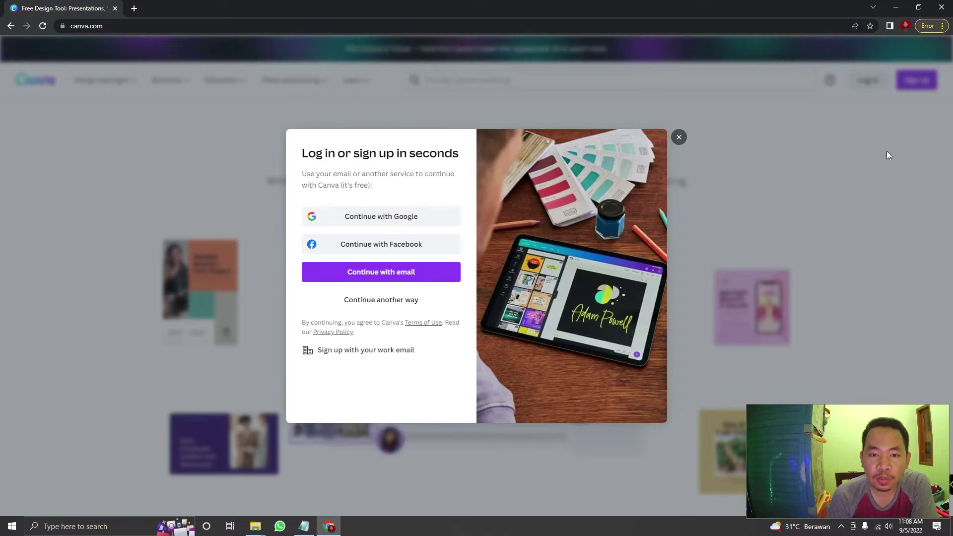
click(679, 139)
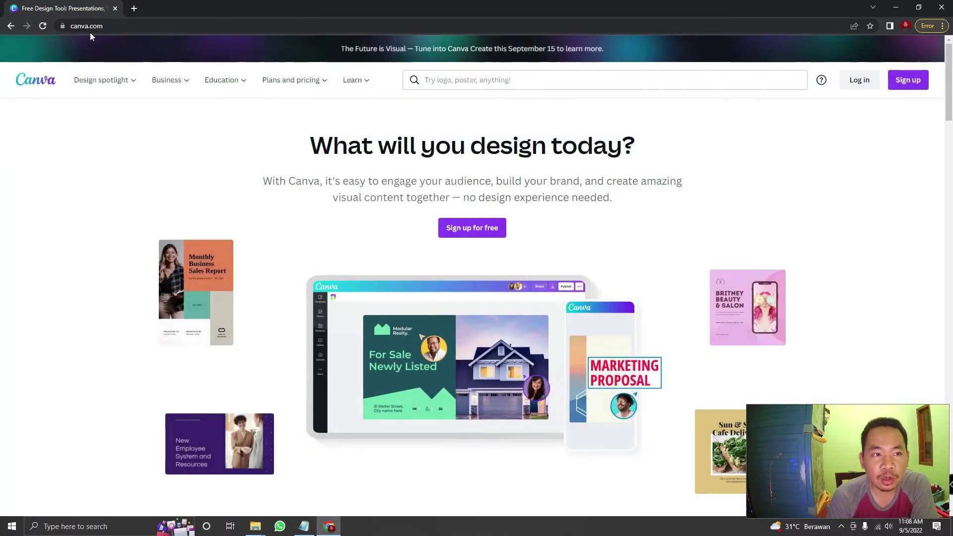
click(914, 83)
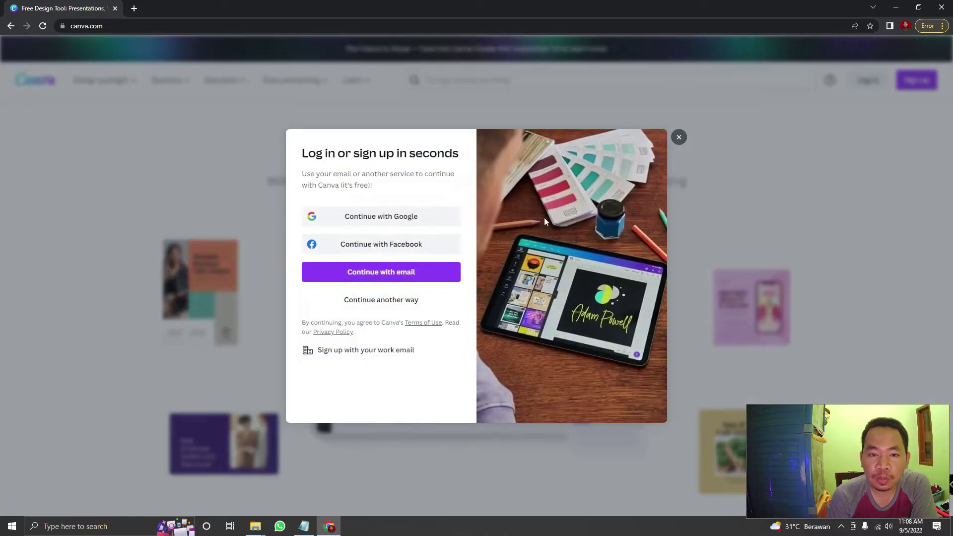
click(336, 222)
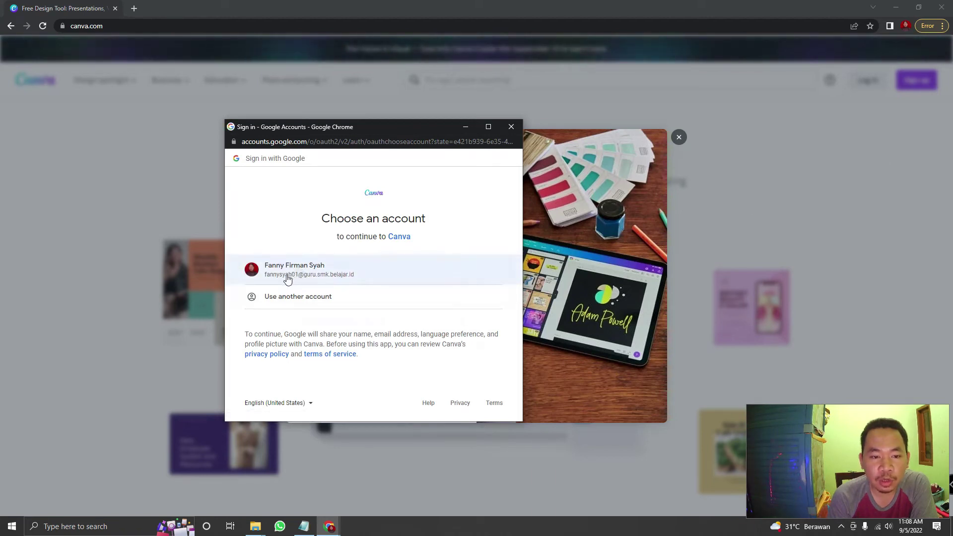
click(288, 280)
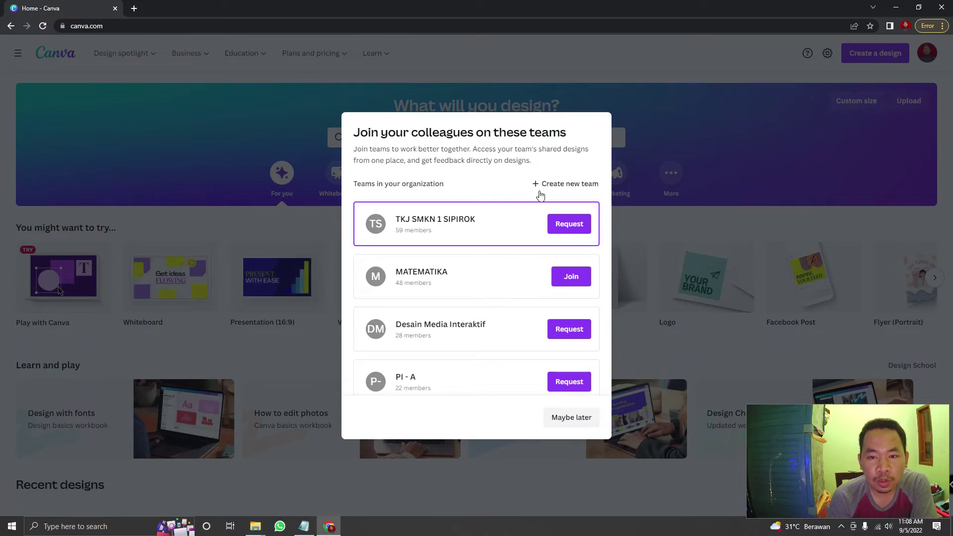
Postpone joining a team in the organization and choose Teacher as the purpose for using Canva
scroll(553, 223, down, 2)
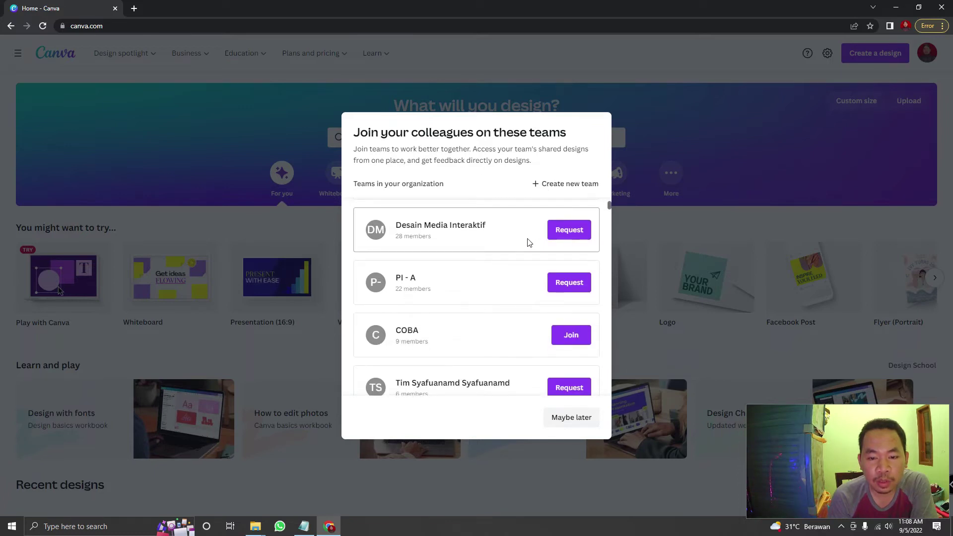
scroll(528, 243, up, 2)
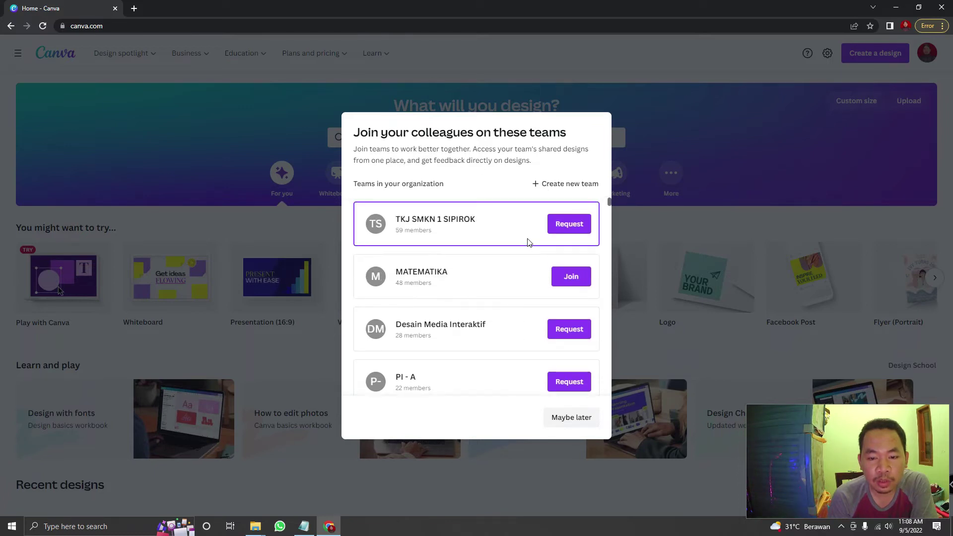
click(582, 421)
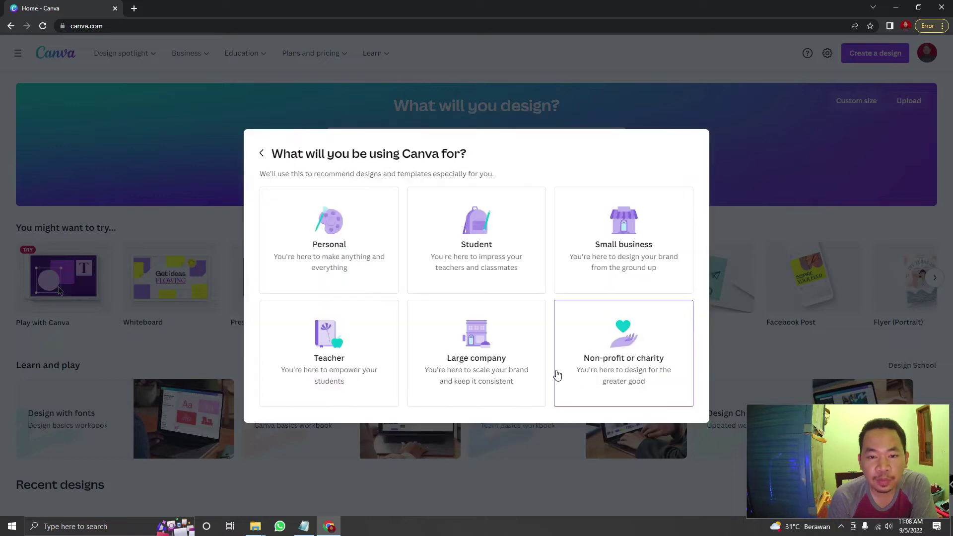
click(334, 356)
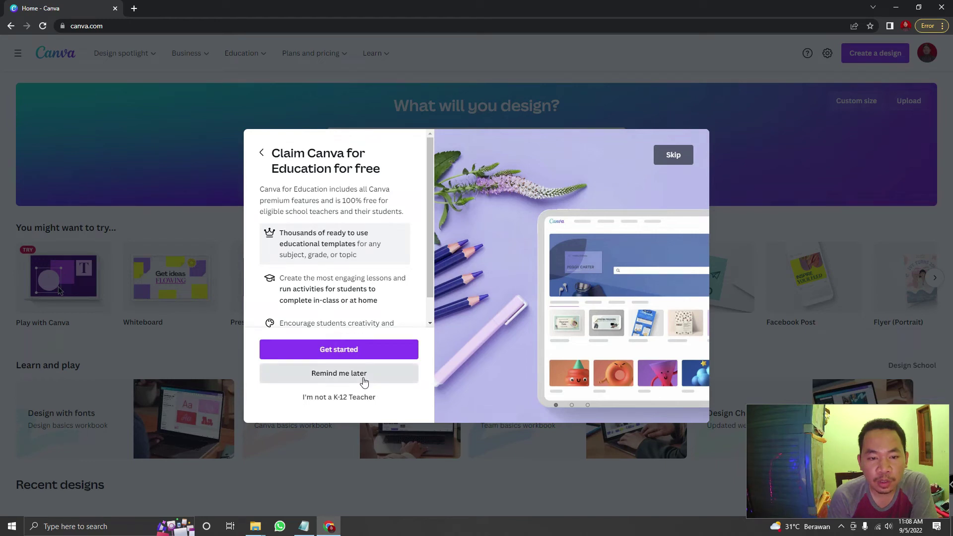
Dismiss the remaining onboarding prompts: skip the Canva for Education offer and team invitations, and decline the email subscription
click(683, 157)
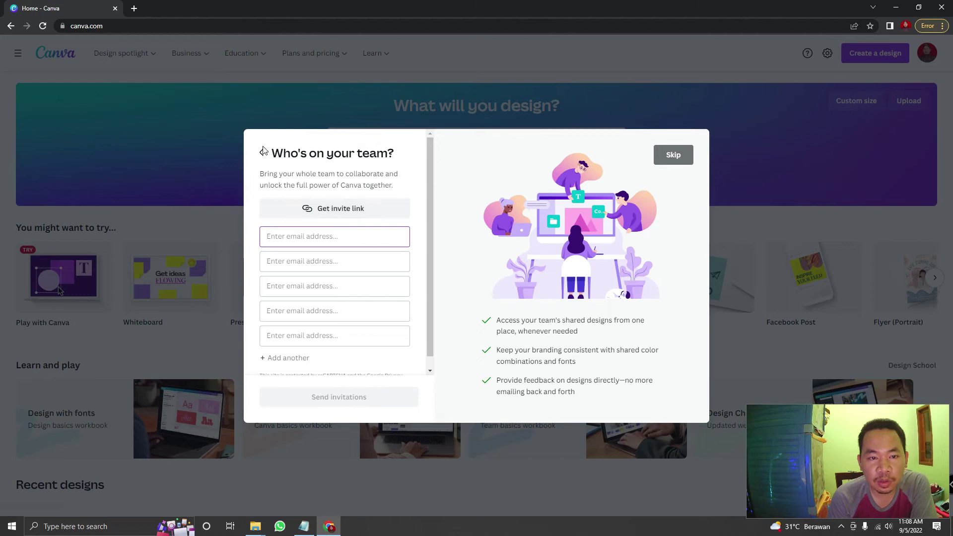
click(691, 155)
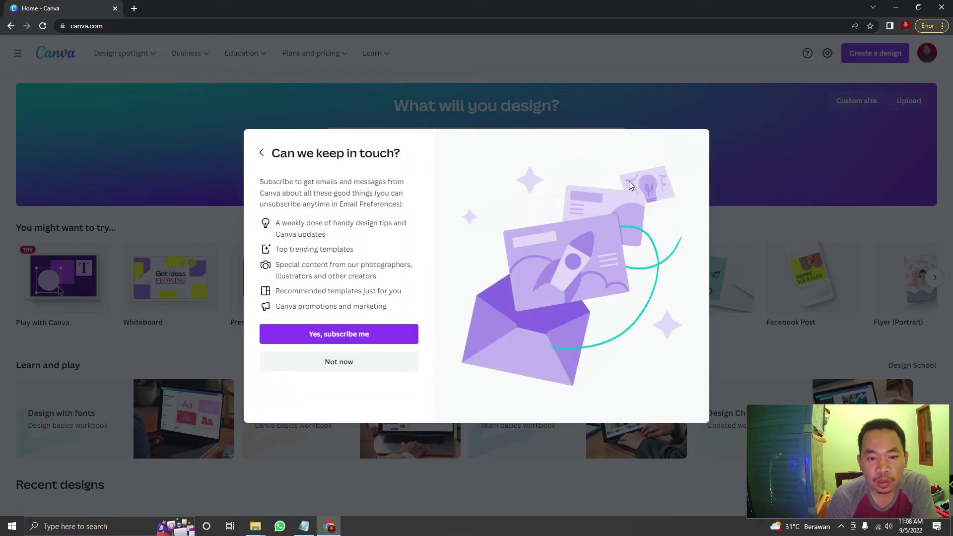
click(335, 368)
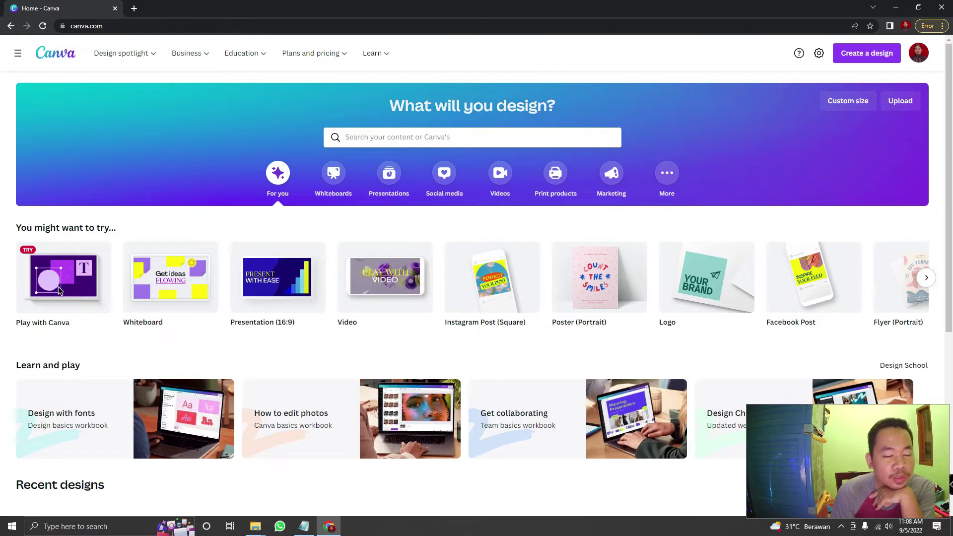
Search the web for "canva untuk pendidikan" in a new tab and open the Create and Collaborate | Canva for Education result
click(139, 11)
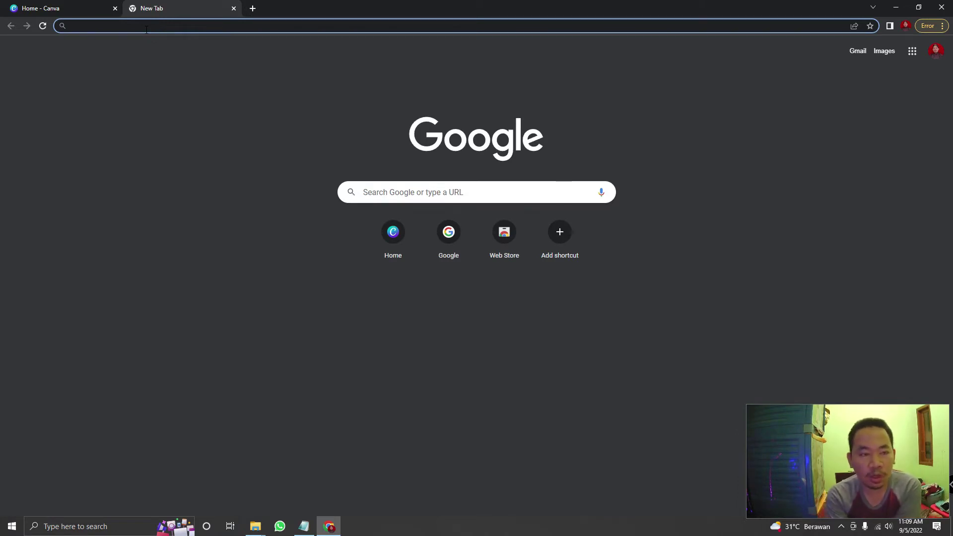
text(canva)
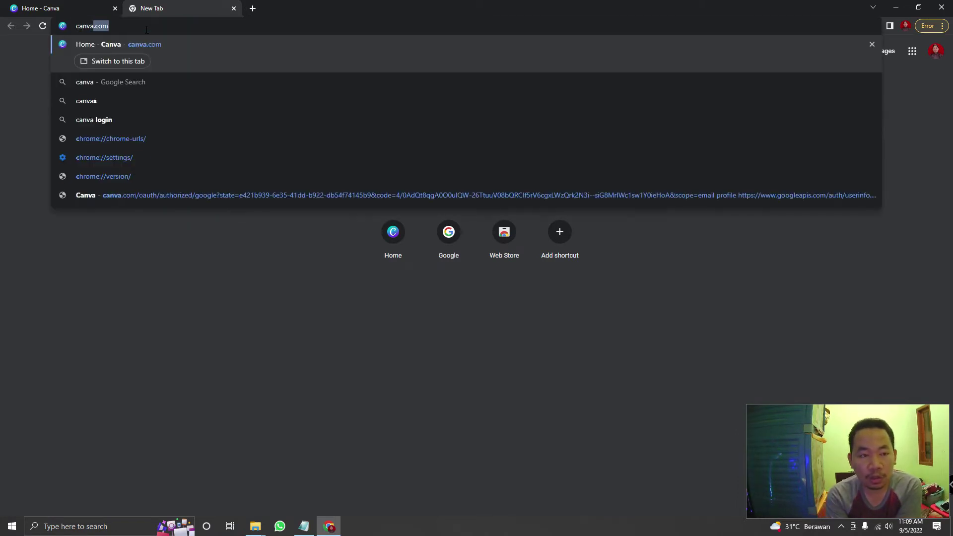
text( untuk)
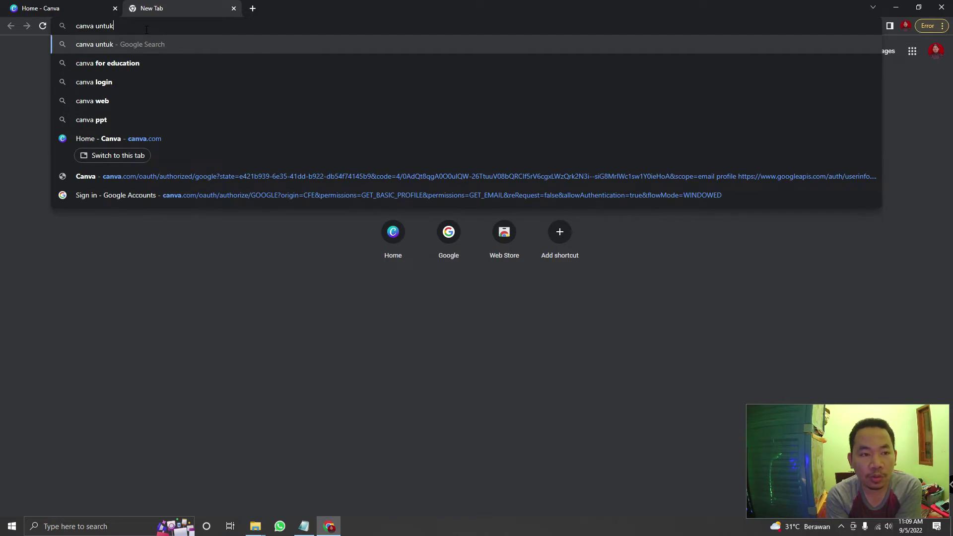
text( pendidikan)
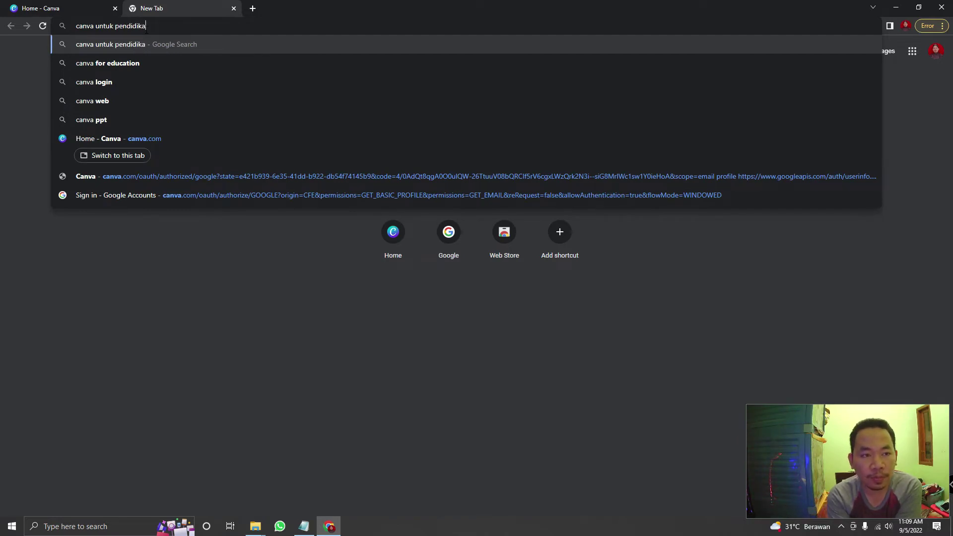
key(Return)
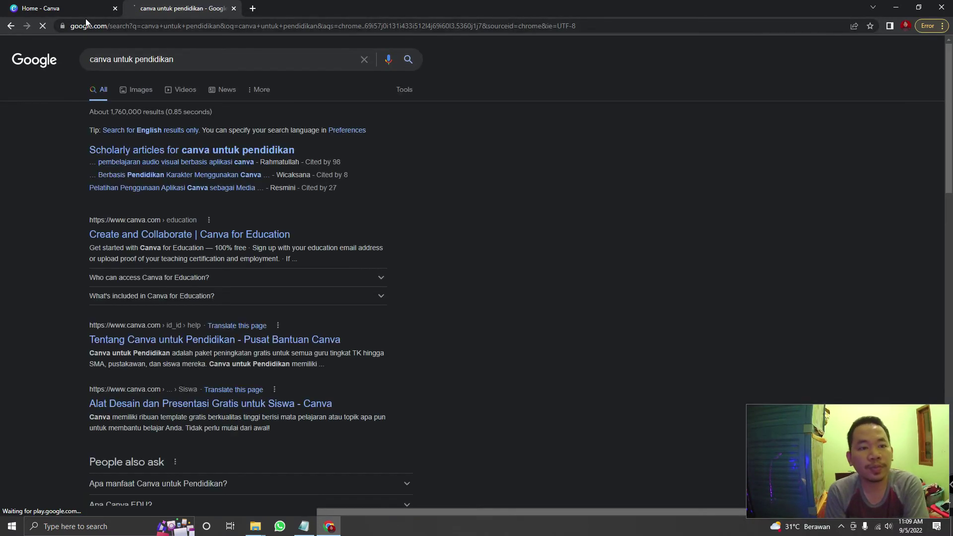
key(ctrl+1)
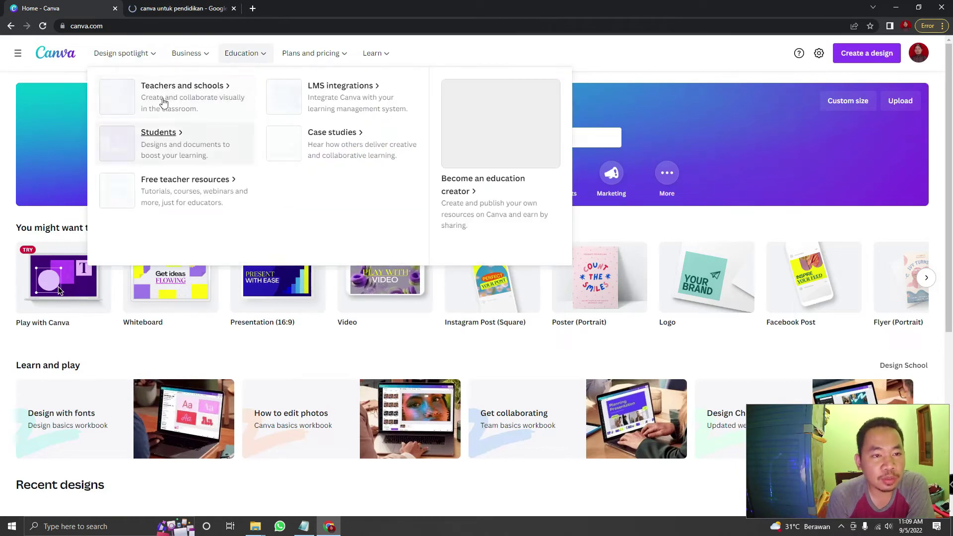
click(160, 11)
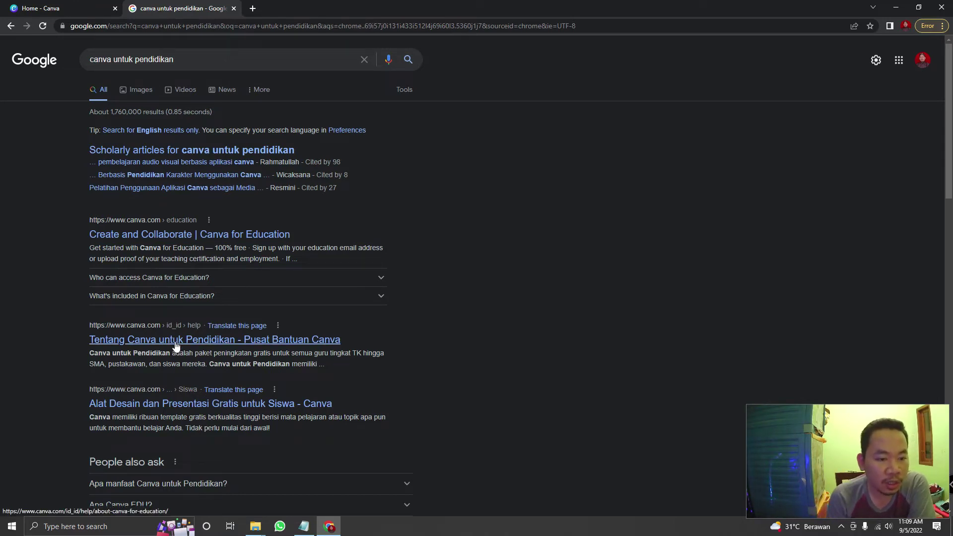
click(146, 235)
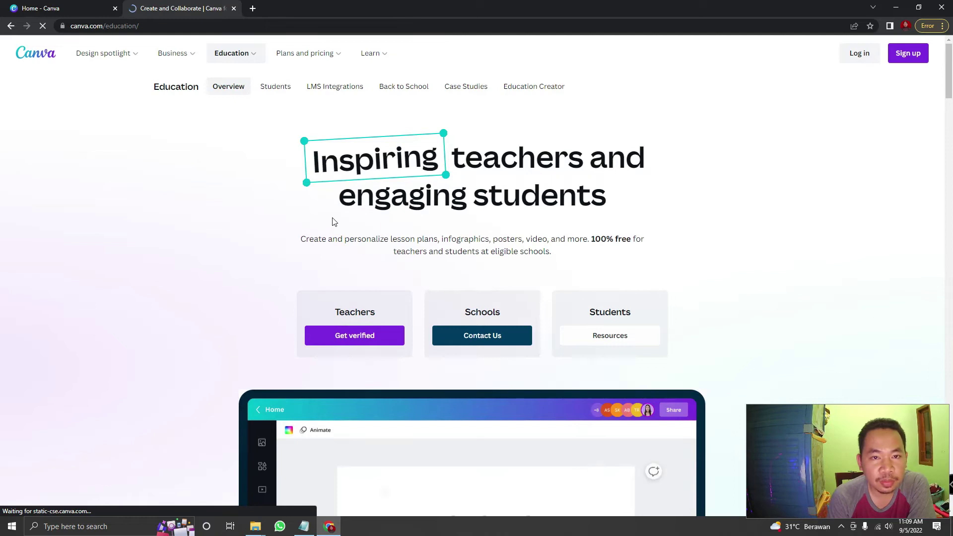
Open Canva's Education page for teachers and schools from the Canva home page, and close the duplicate tab
click(102, 10)
click(245, 53)
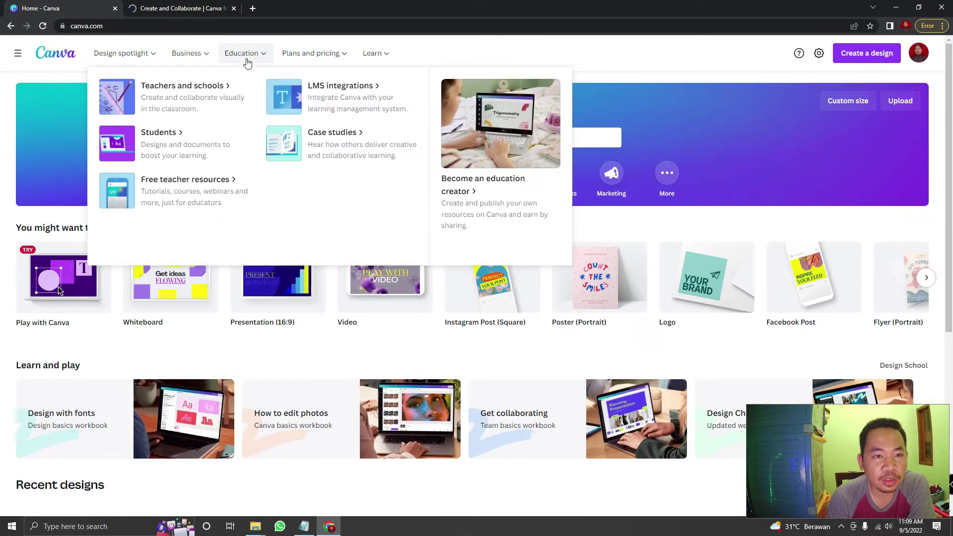
click(152, 88)
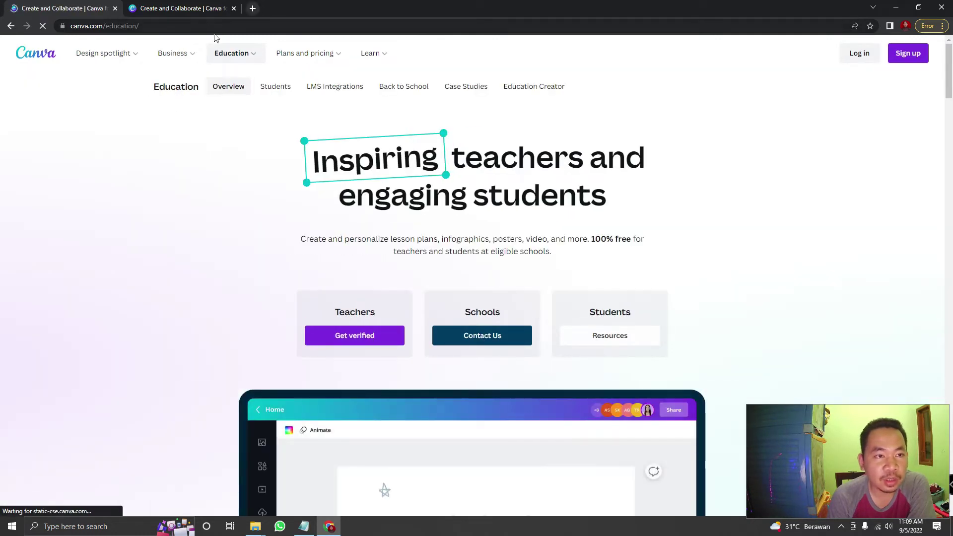
click(233, 8)
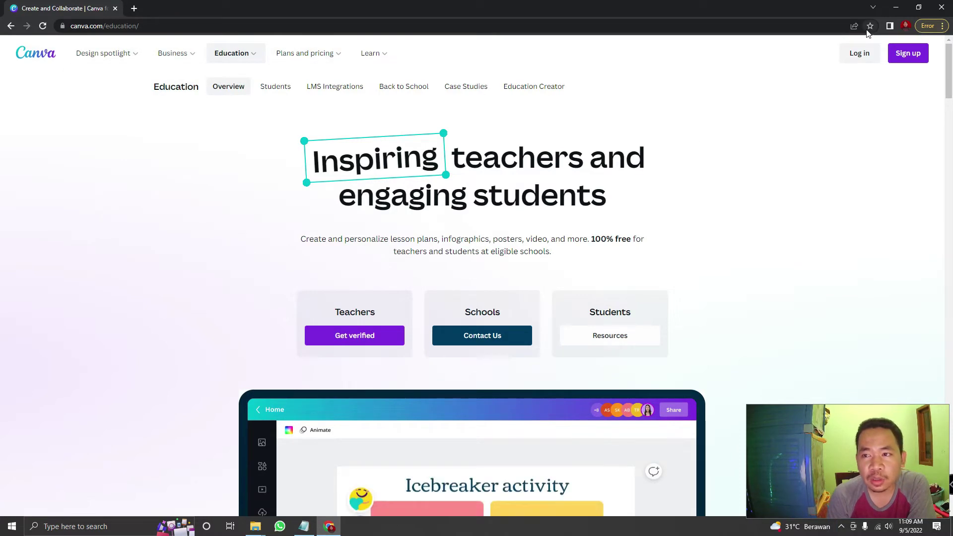
Start teacher verification and begin the free Canva for Education claim
click(371, 340)
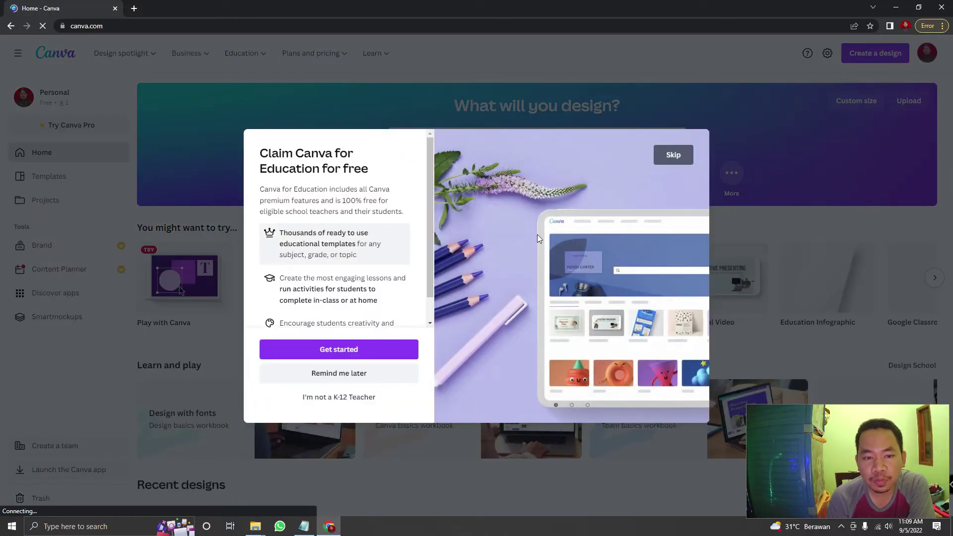
scroll(422, 229, down, 1)
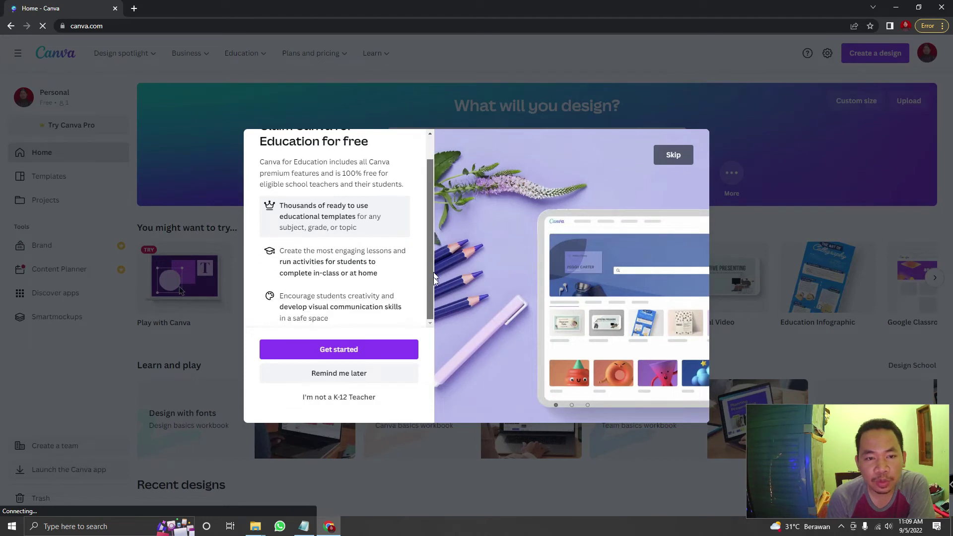
scroll(430, 233, up, 1)
scroll(433, 237, down, 1)
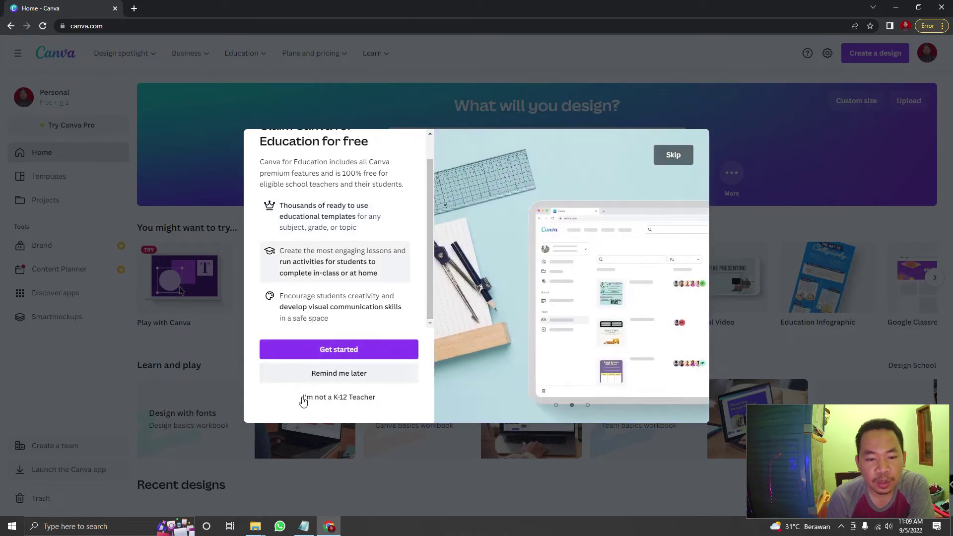
click(356, 355)
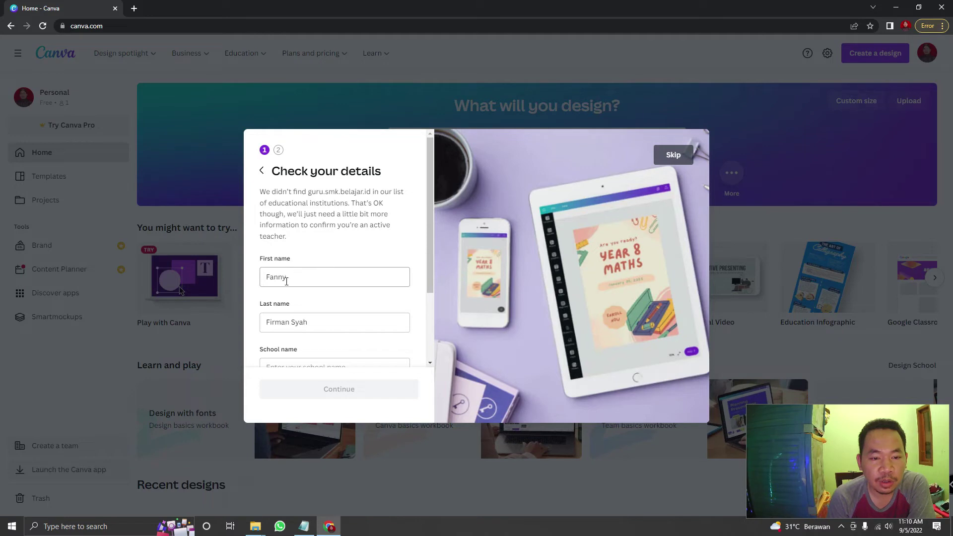
Enter SMK Yayasan Pharmasi as the school name in the teacher details form
scroll(387, 320, down, 1)
click(356, 312)
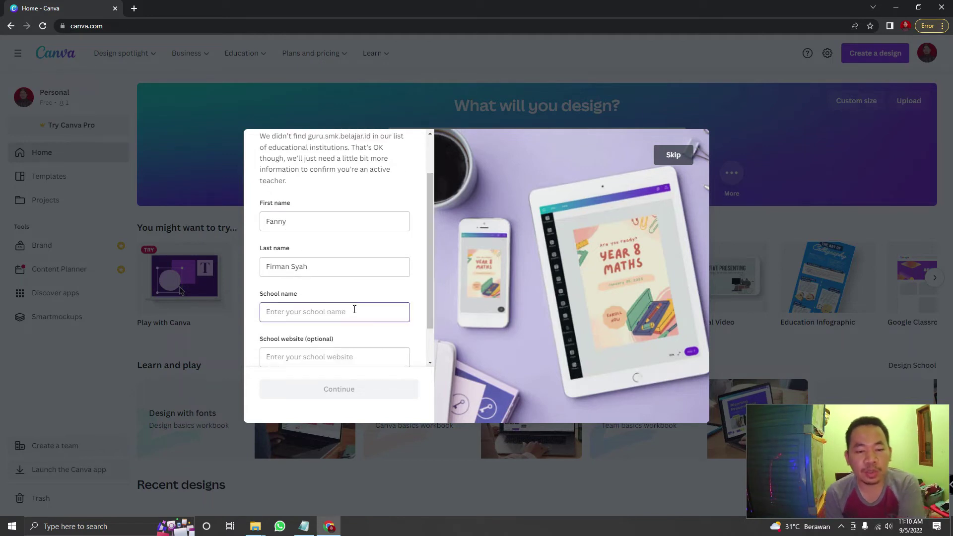
text(SMK)
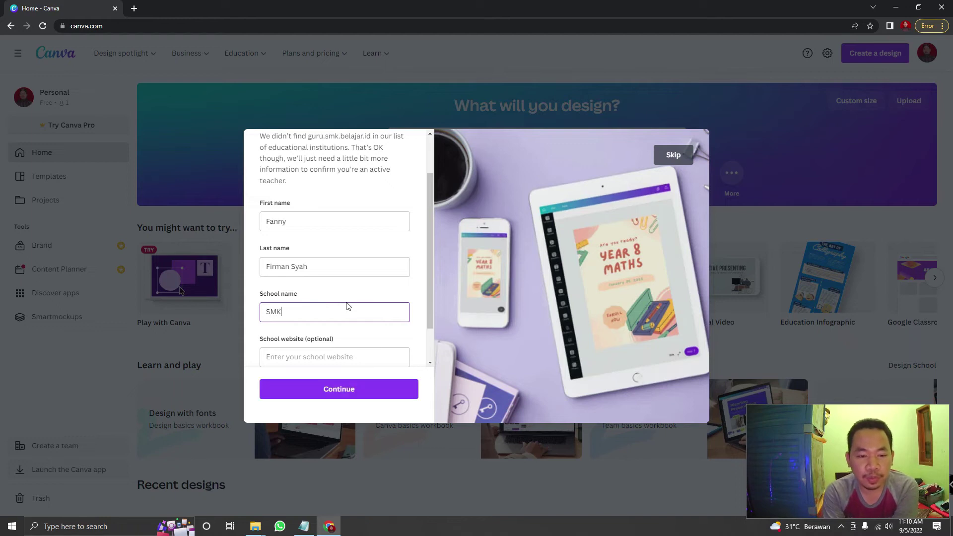
text( Yayasan Pharmasi)
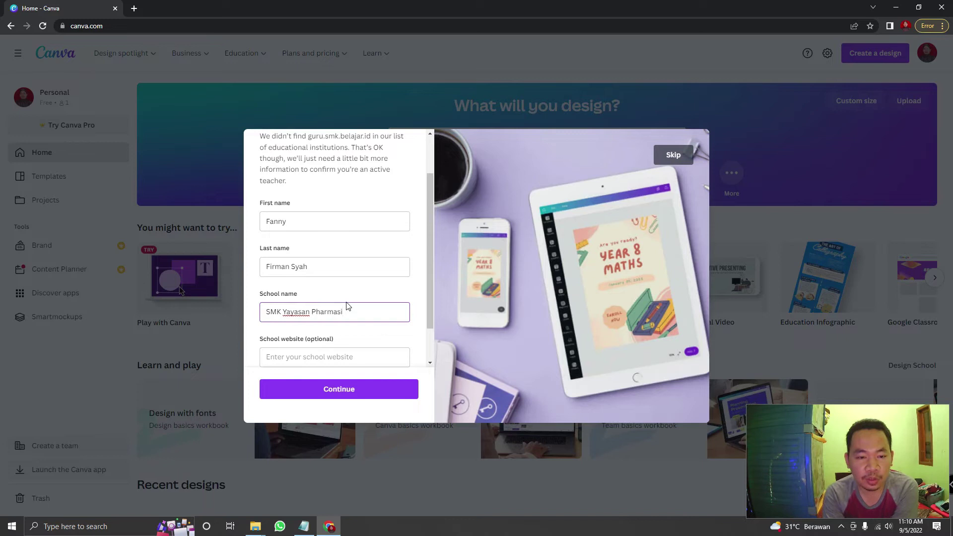
Search the web for "smk yayasan pharmasi" in a new tab
click(136, 12)
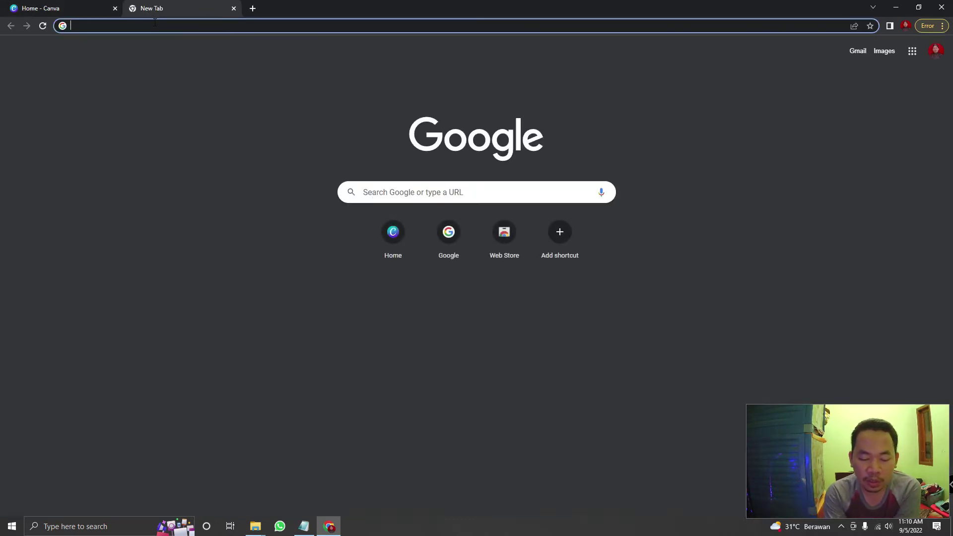
text(smk yayasan pharmasi)
key(Return)
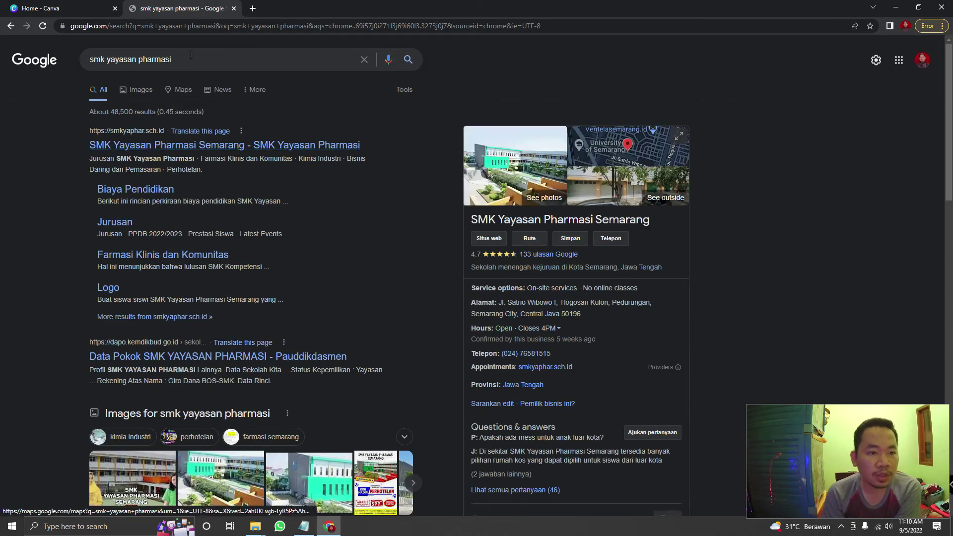
Open the official SMK Yayasan Pharmasi website from the search results and copy its web address
click(150, 134)
click(132, 27)
key(ctrl+c)
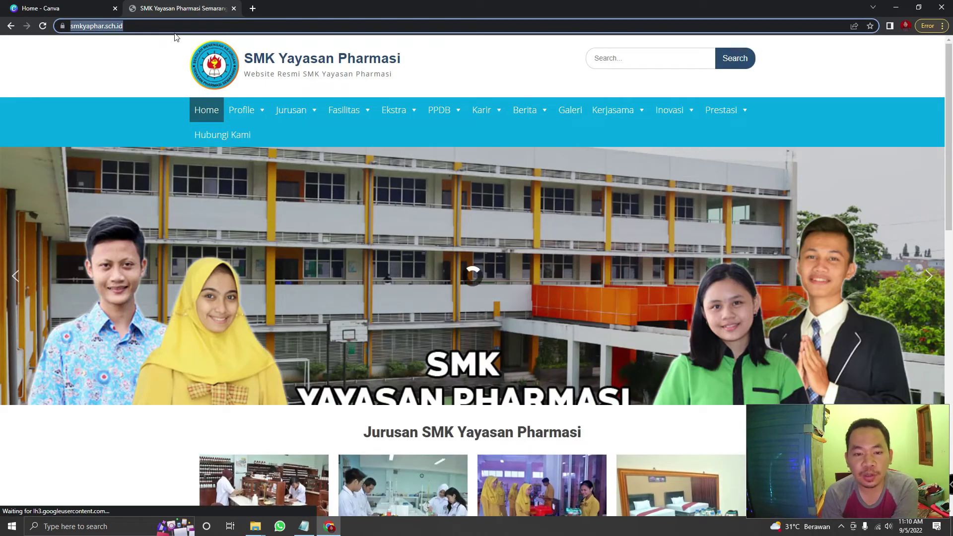
click(234, 9)
click(334, 354)
key(ctrl+v)
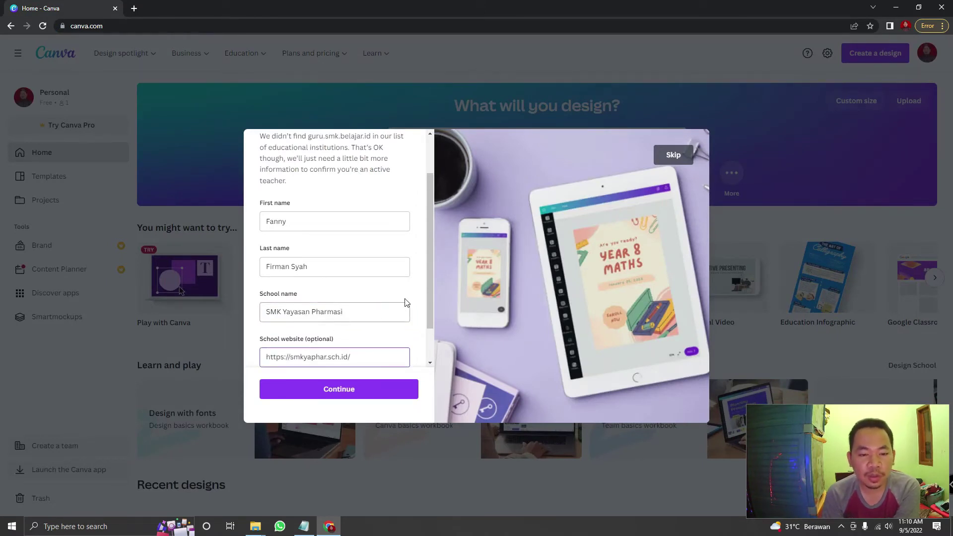
scroll(430, 296, down, 1)
scroll(430, 323, down, 1)
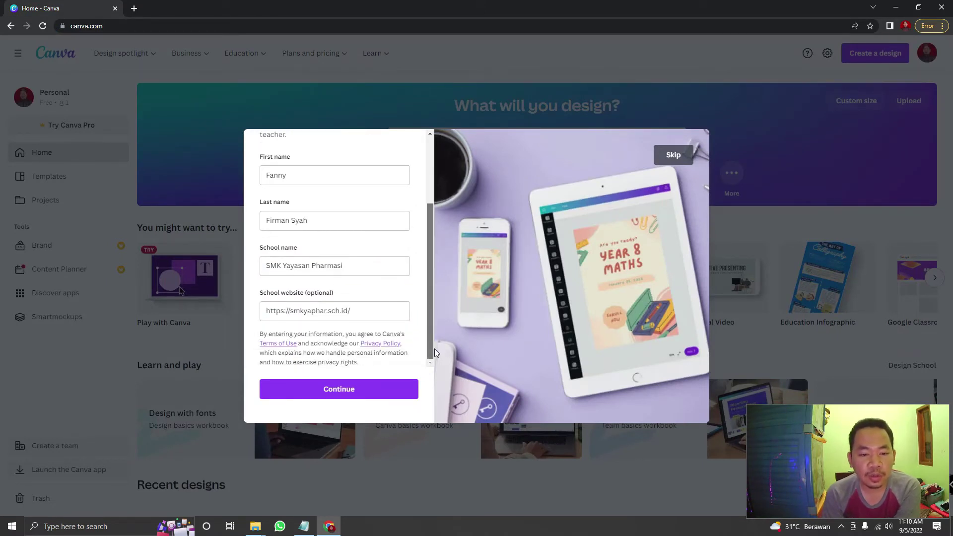
click(367, 392)
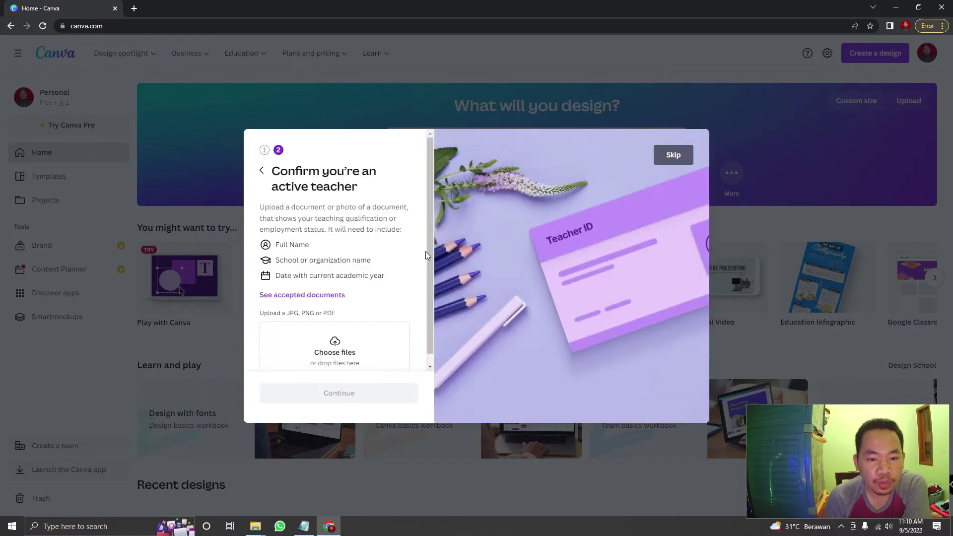
Review which documents Canva accepts as proof of being an active teacher, and close the list
drag(431, 231, 431, 275)
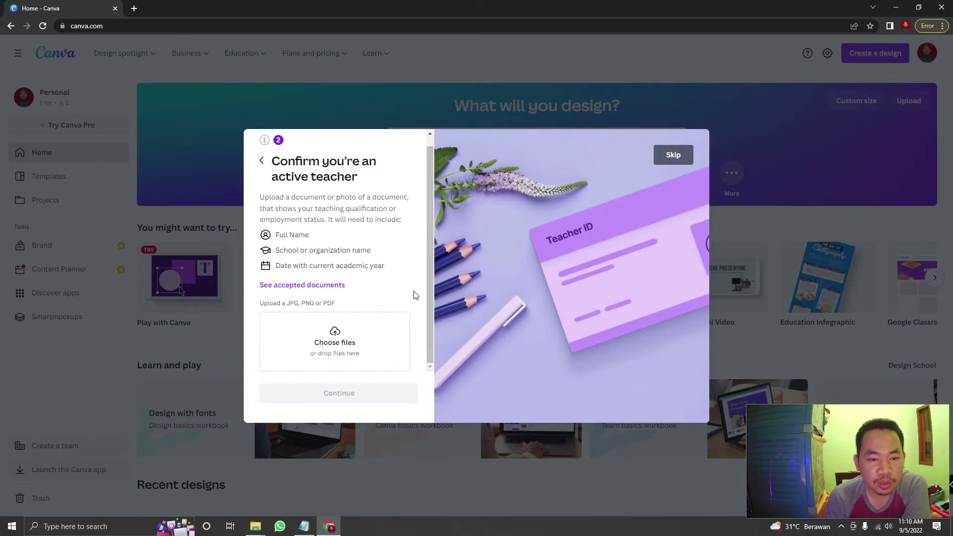
click(308, 286)
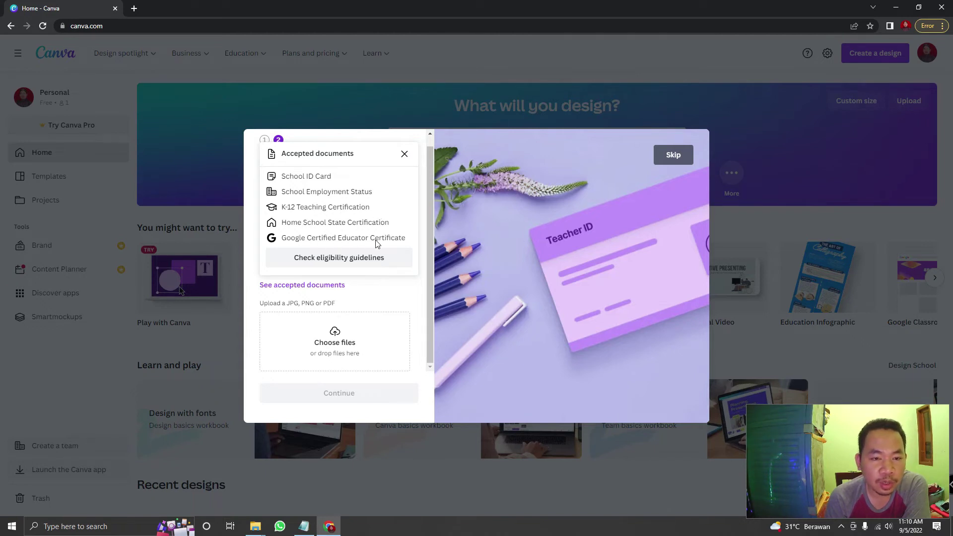
click(405, 154)
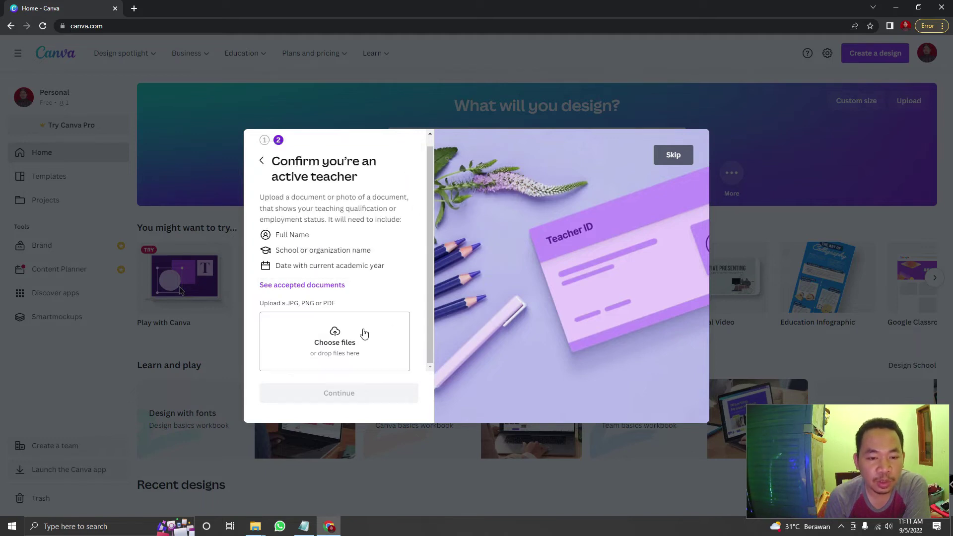
Upload Surat Keterangan Aktif Mengajar.pdf from the Videos folder as teaching proof and submit the application
click(356, 342)
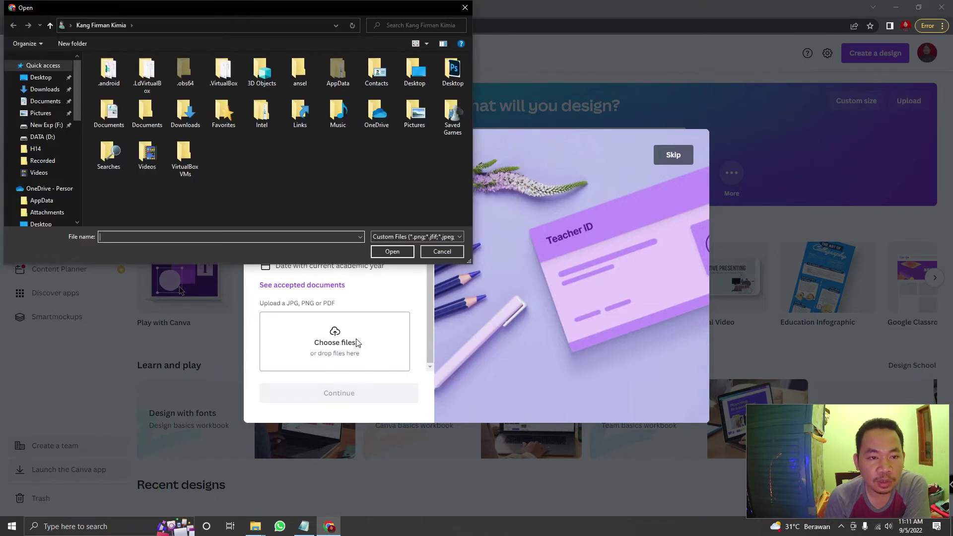
scroll(79, 117, down, 1)
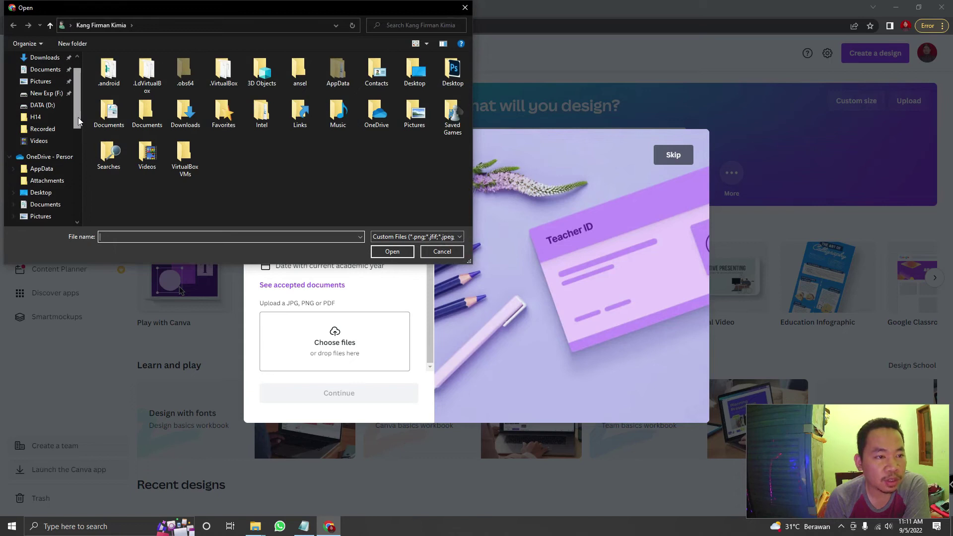
scroll(80, 109, up, 1)
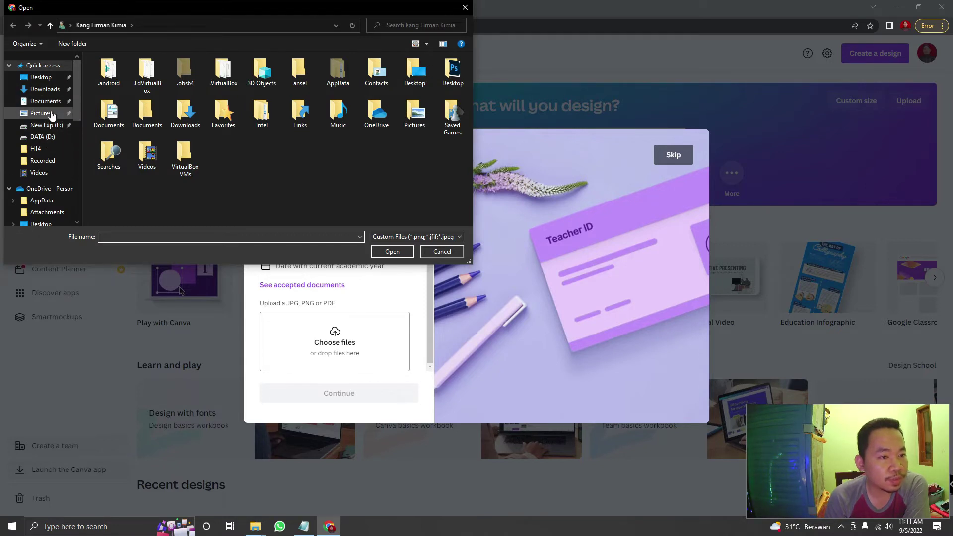
click(40, 173)
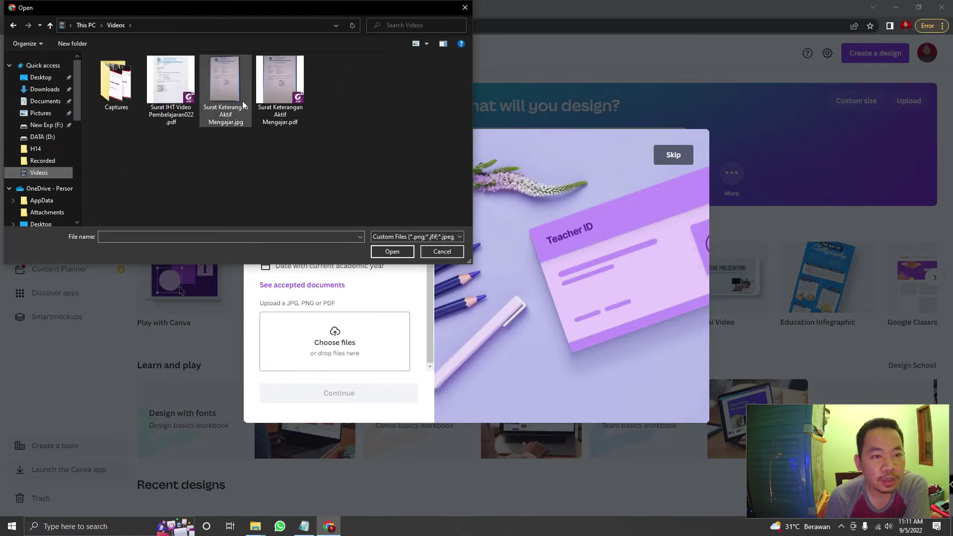
double_click(281, 109)
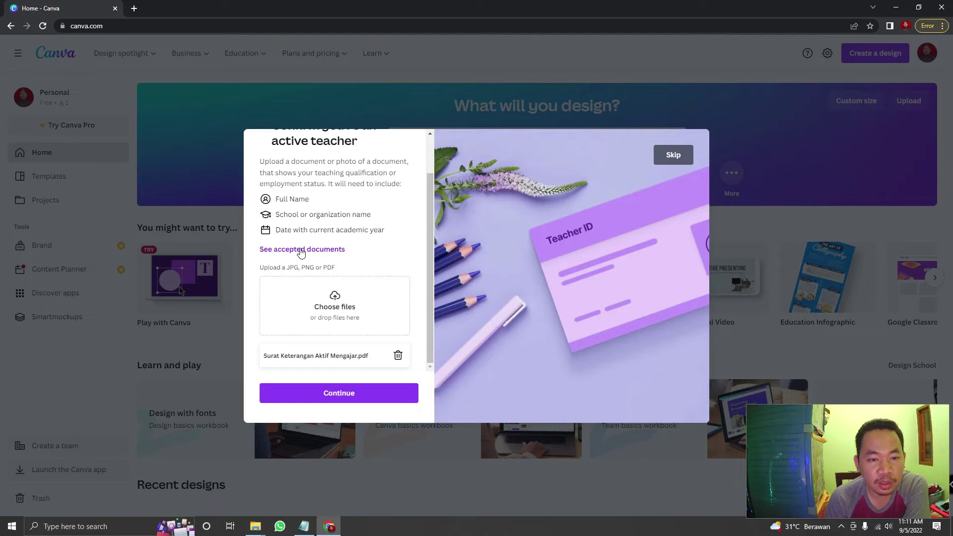
click(338, 401)
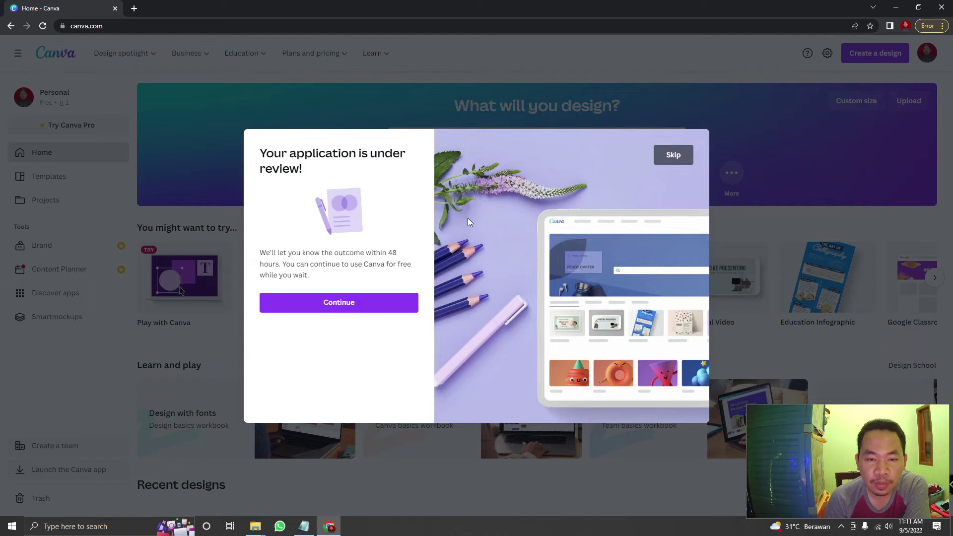
Continue to the teaching profile questions and choose Science and Chemistry as the subjects taught
click(345, 310)
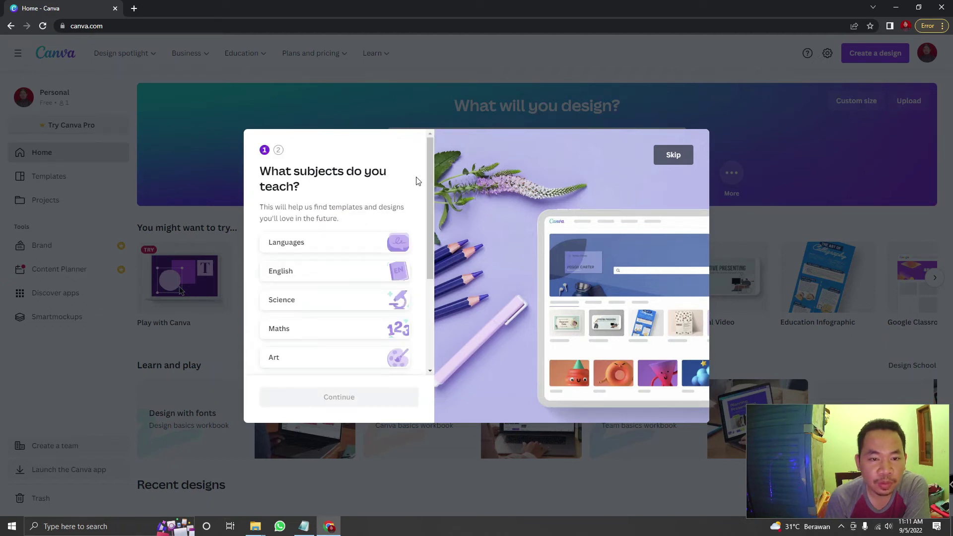
drag(432, 211, 430, 306)
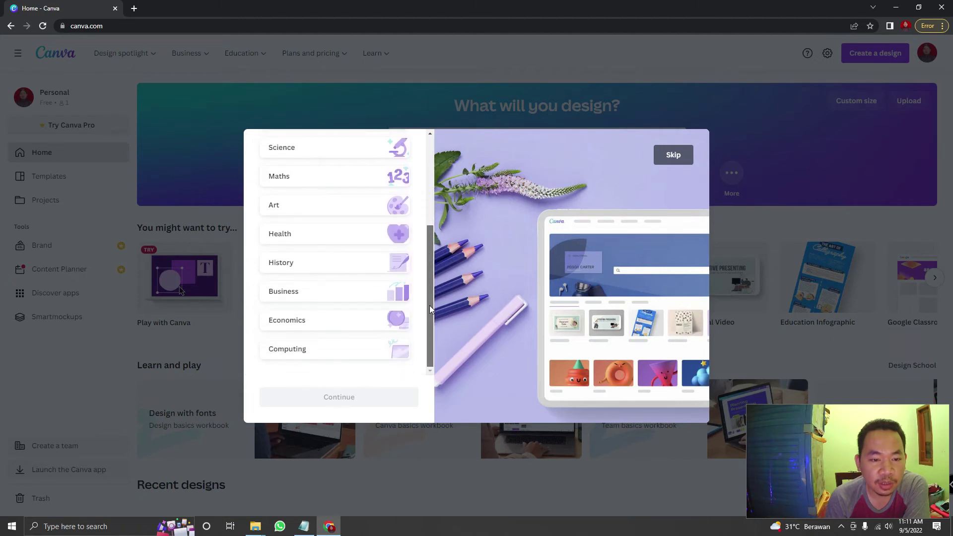
scroll(343, 268, up, 3)
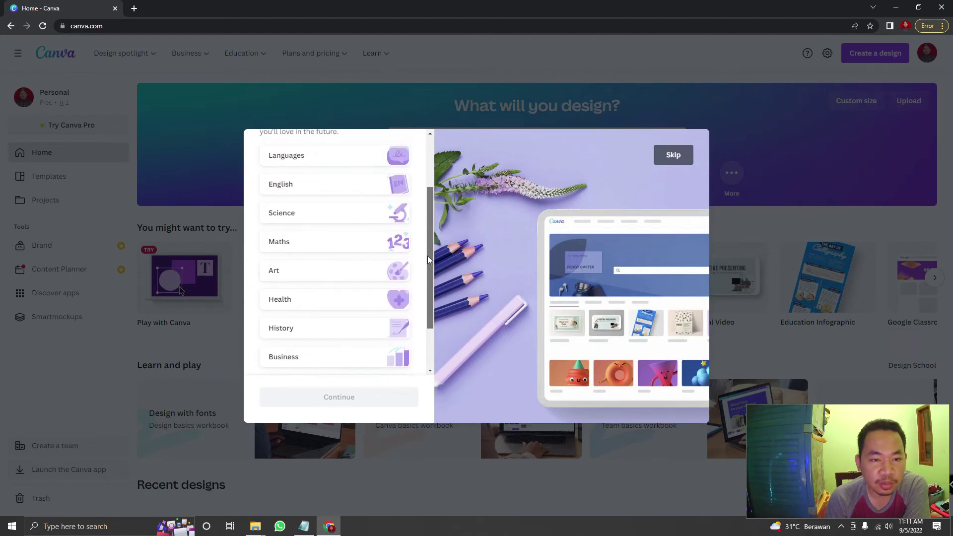
click(285, 272)
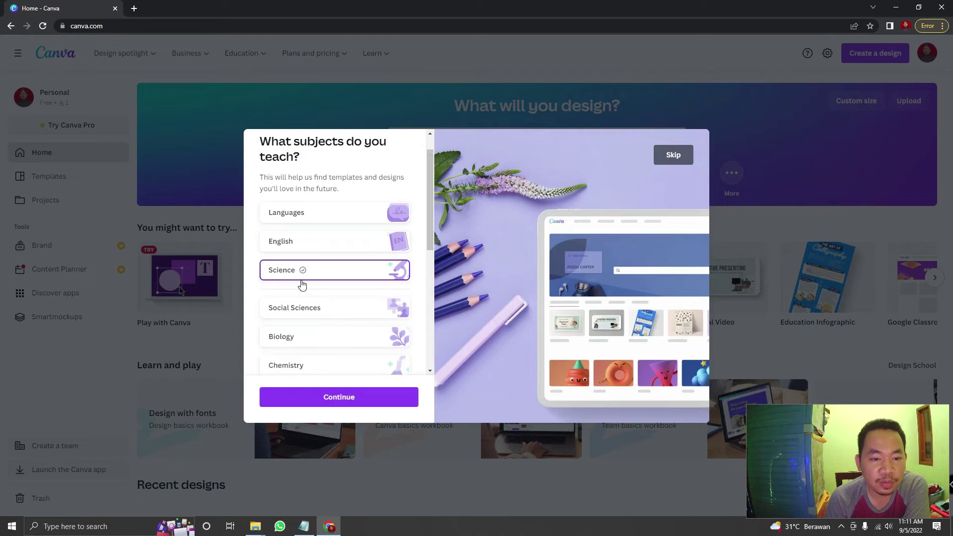
scroll(299, 315, down, 1)
click(284, 316)
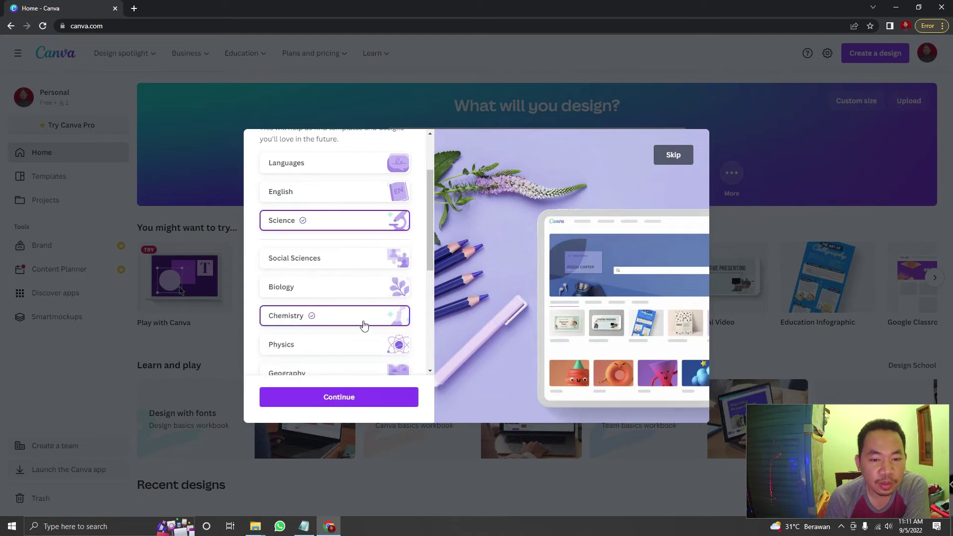
click(361, 401)
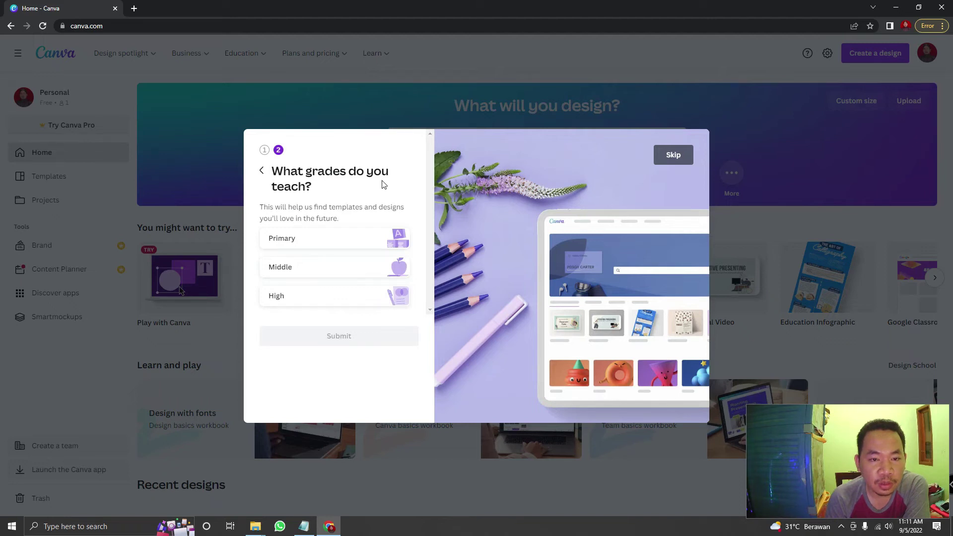
Choose High school with grades 10, 11 and 12 as the grades taught, and submit the answers
click(281, 306)
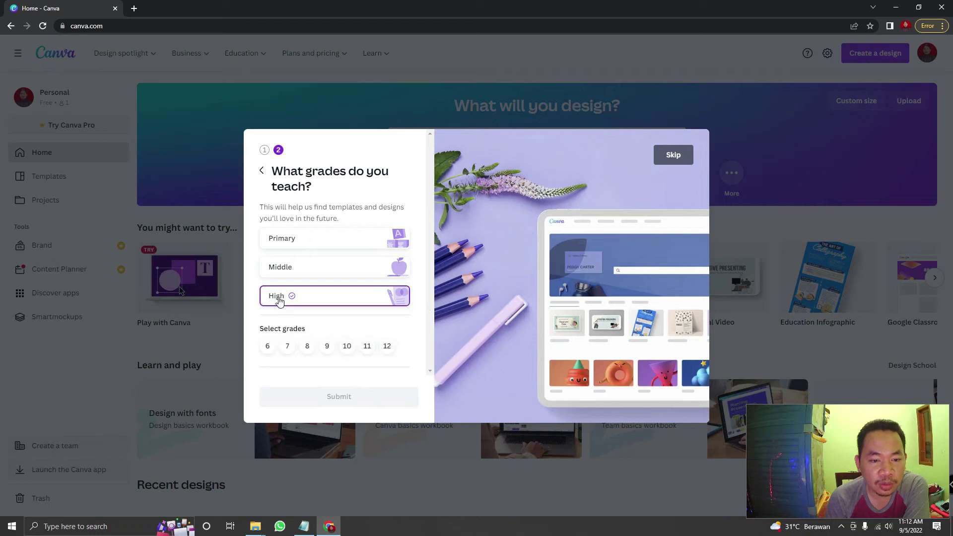
click(347, 347)
click(367, 347)
click(386, 347)
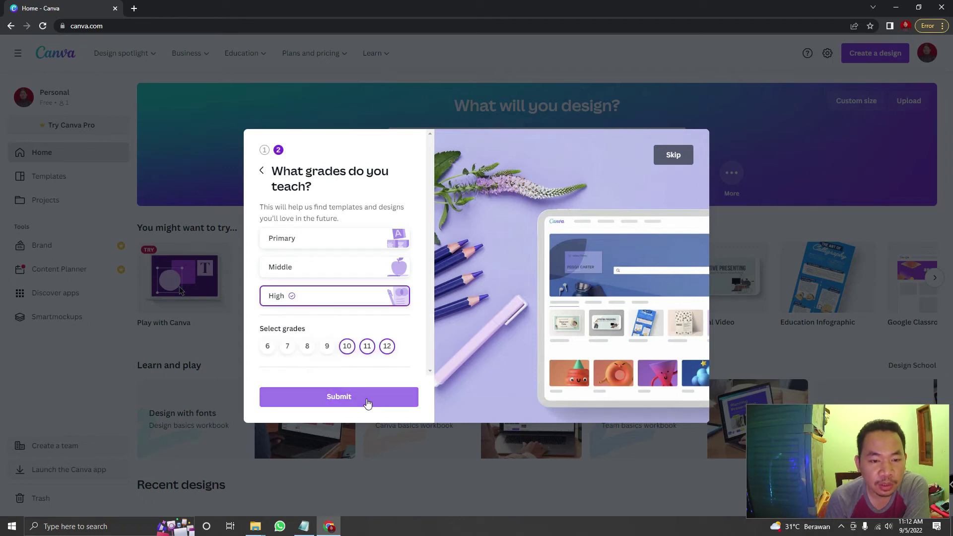
click(367, 398)
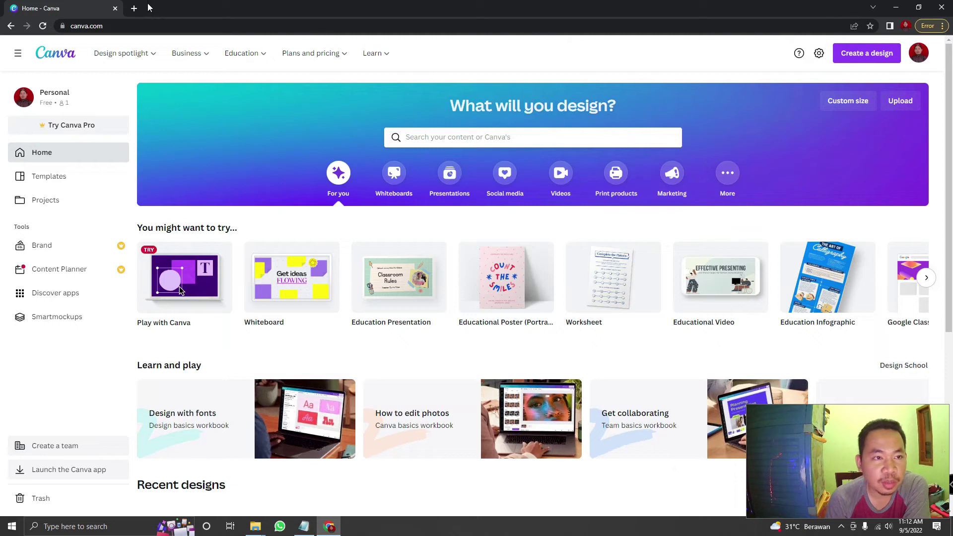
Open Gmail at mail.google.com in a new tab and read the Canva Support email about the teacher application
click(133, 8)
click(144, 28)
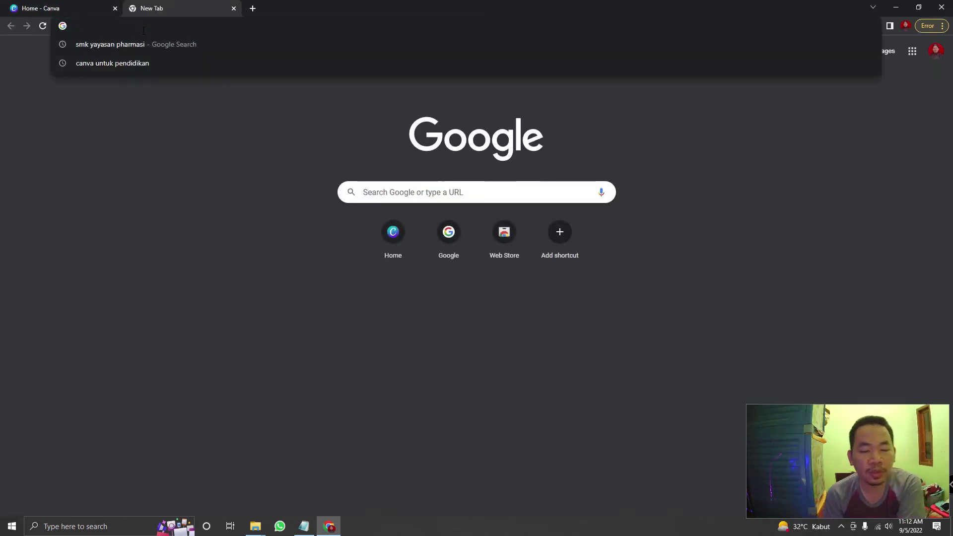
text(mail.google.com)
key(Return)
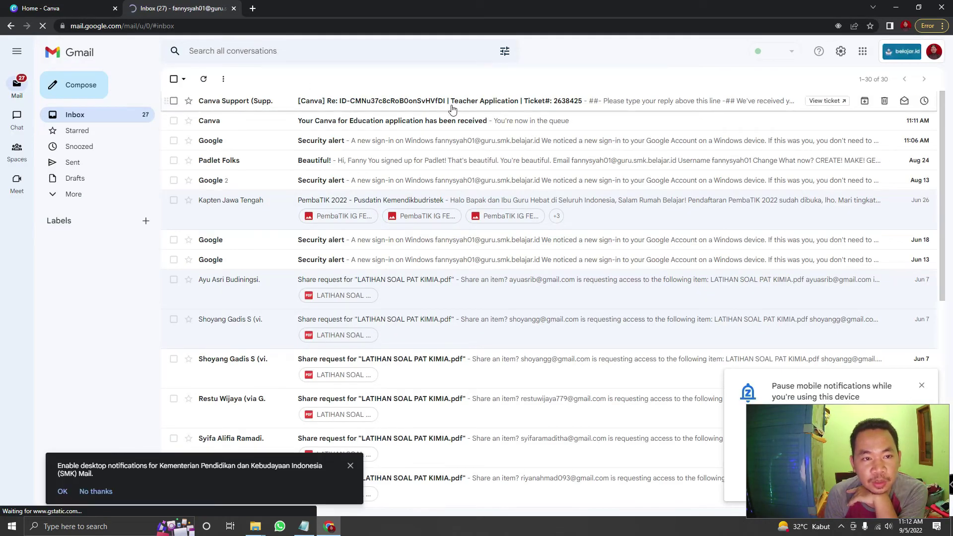
click(450, 102)
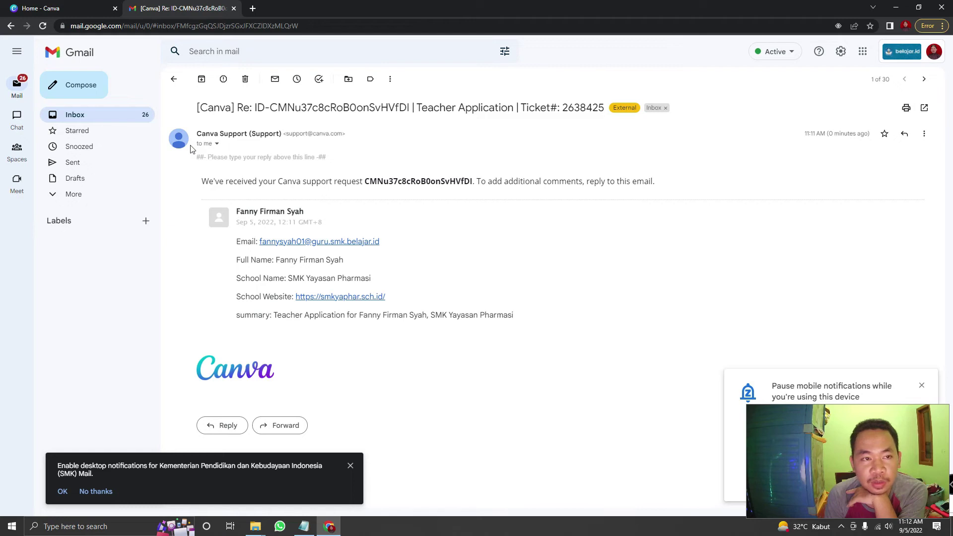
Look over the Education options on the Canva home page and return to the Gmail message
click(57, 14)
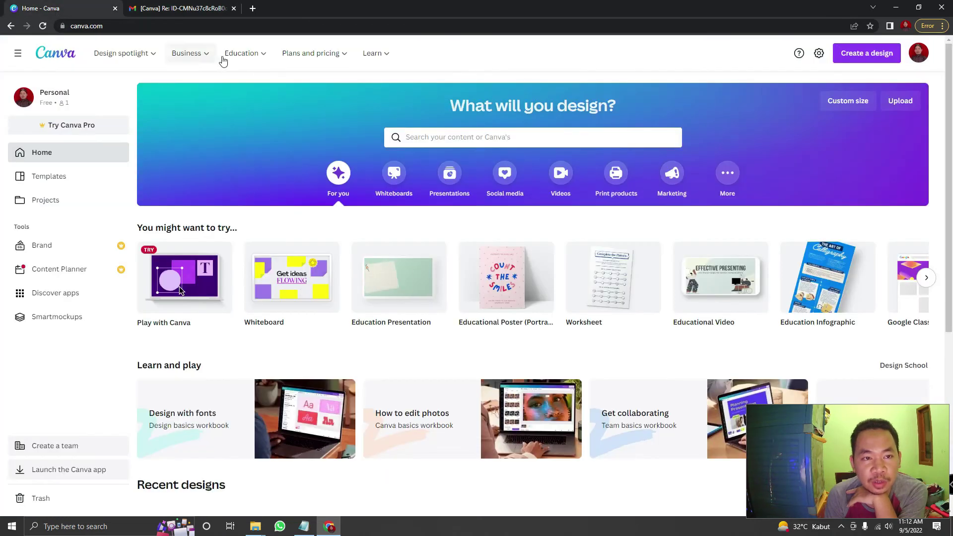
mouse_move(265, 56)
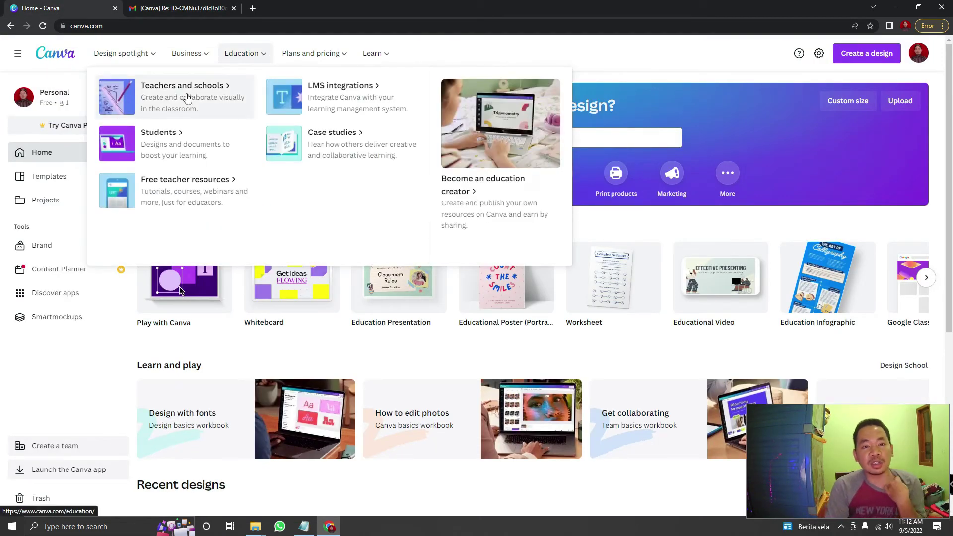
click(182, 9)
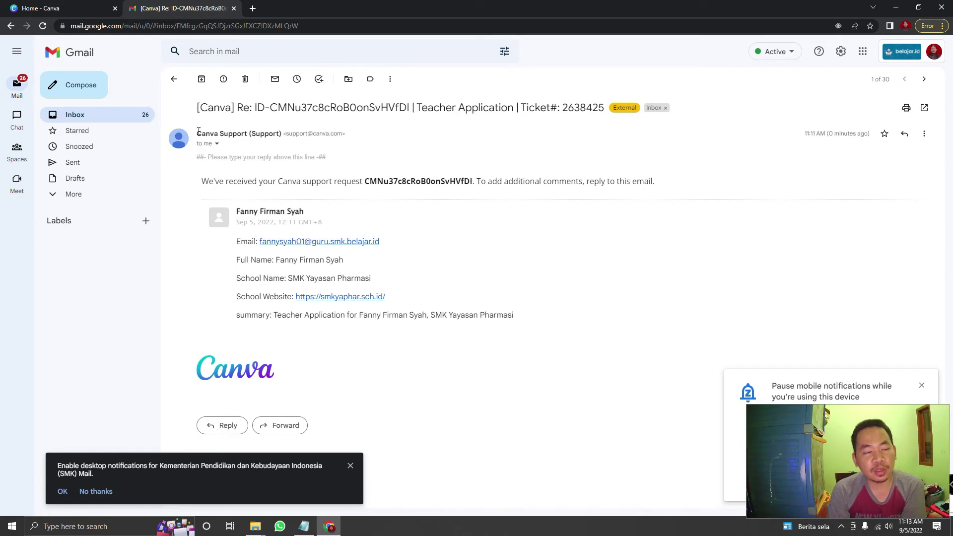
From the inbox, read Canva's application-received email, highlight the expected review time, and go back to the inbox
click(116, 121)
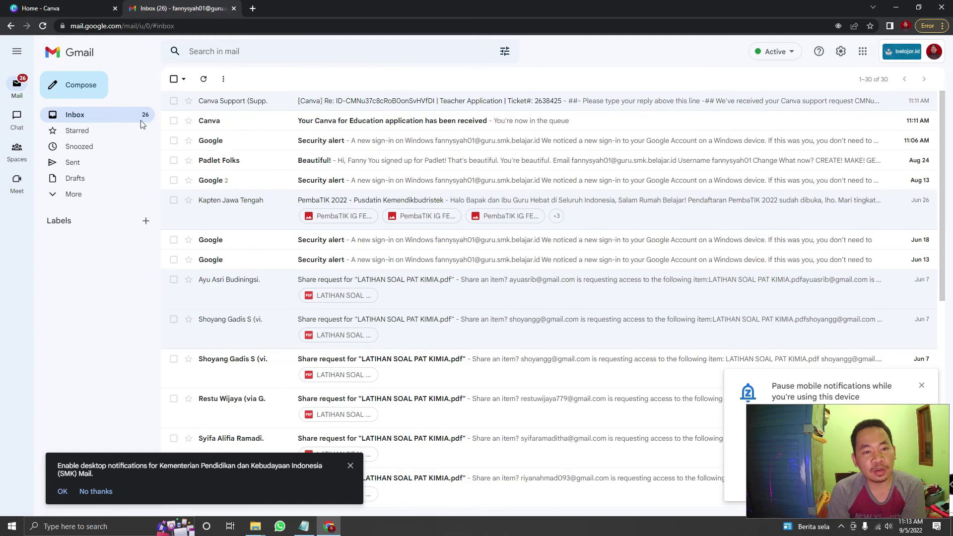
click(496, 109)
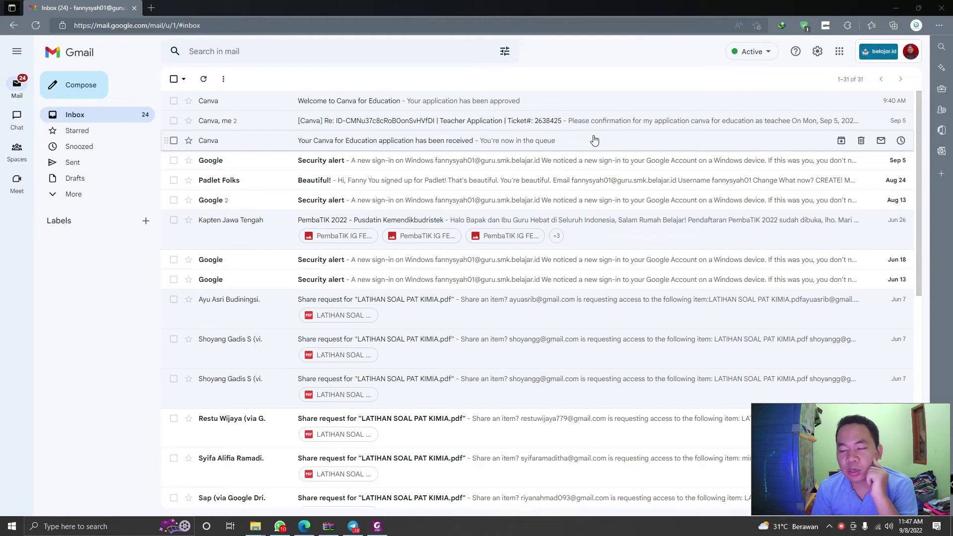
click(422, 145)
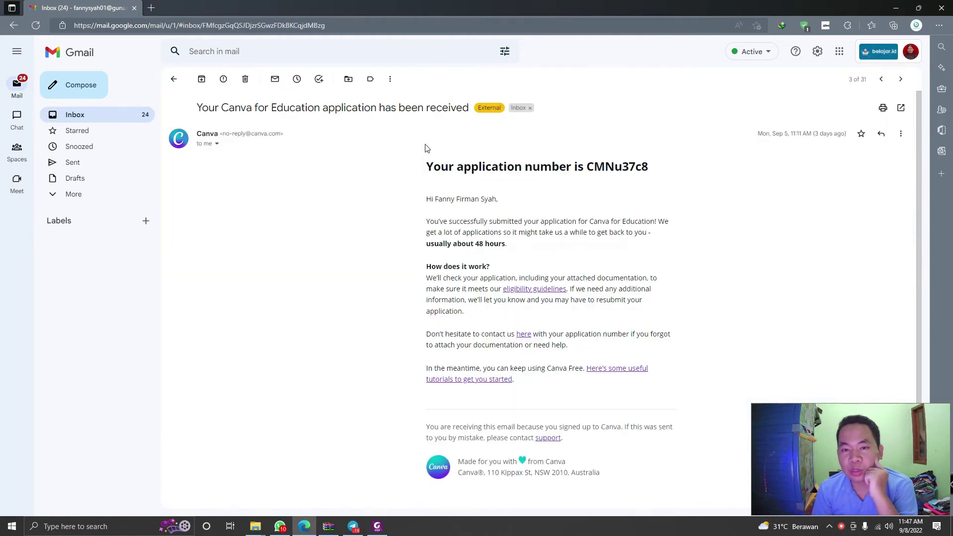
scroll(523, 246, down, 2)
scroll(523, 251, up, 2)
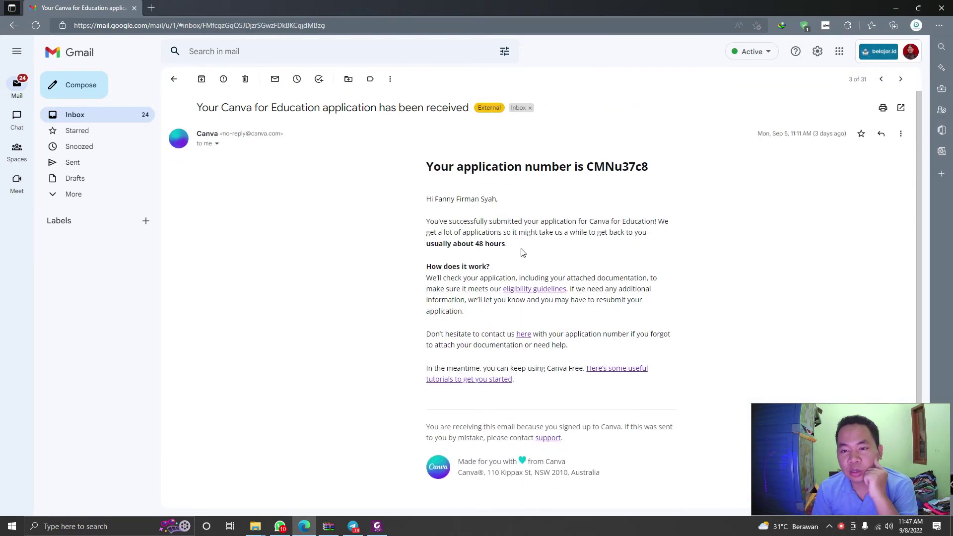
drag(475, 247, 508, 248)
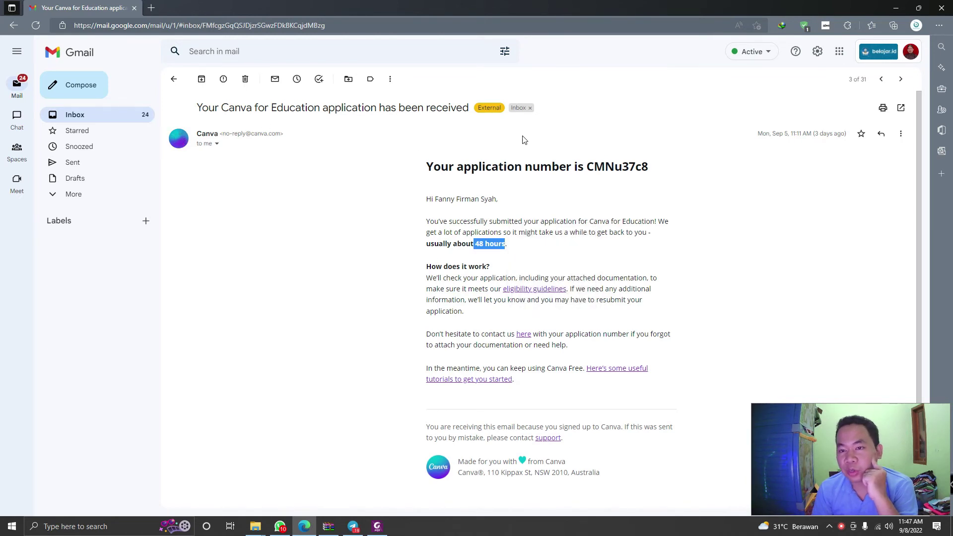
click(174, 79)
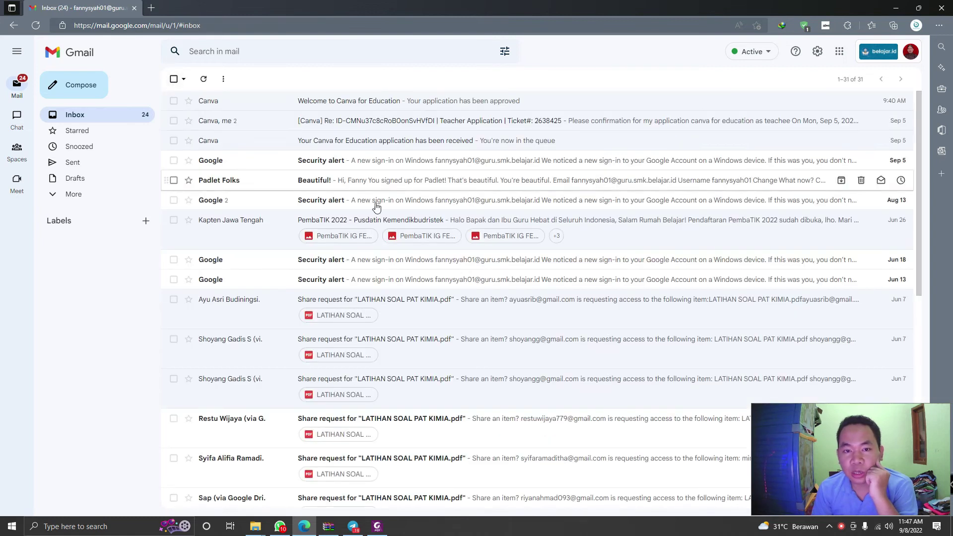
Read the Canva Support teacher application thread with its first message expanded, and return to the inbox
click(291, 128)
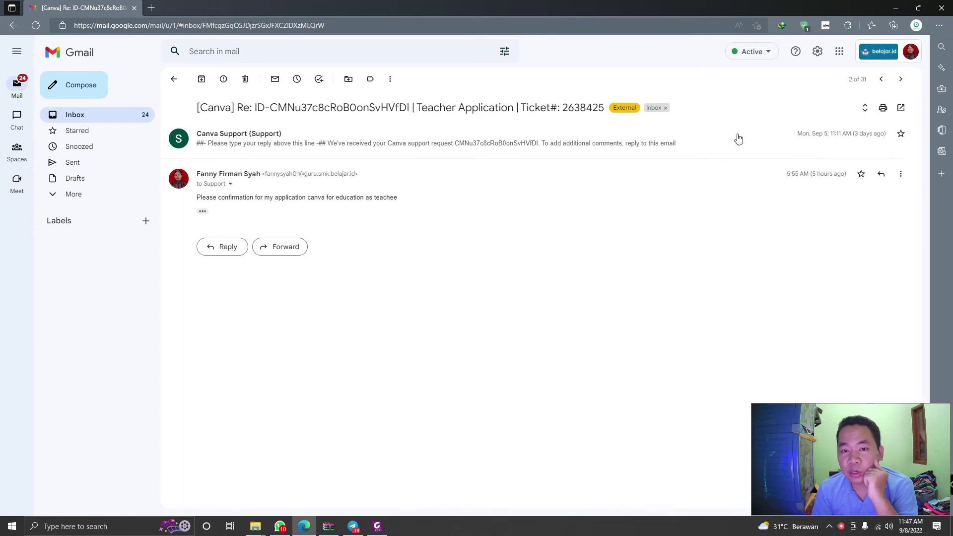
click(360, 138)
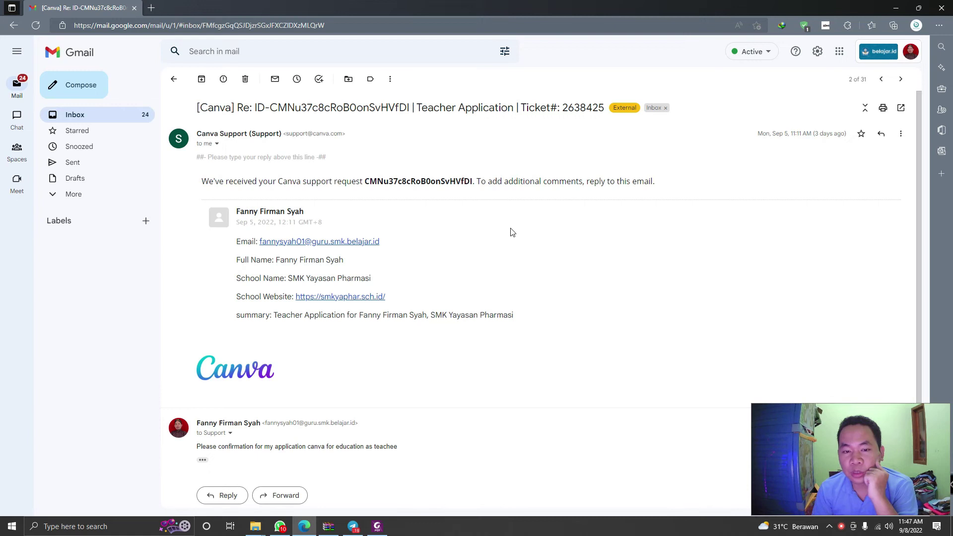
scroll(451, 303, down, 1)
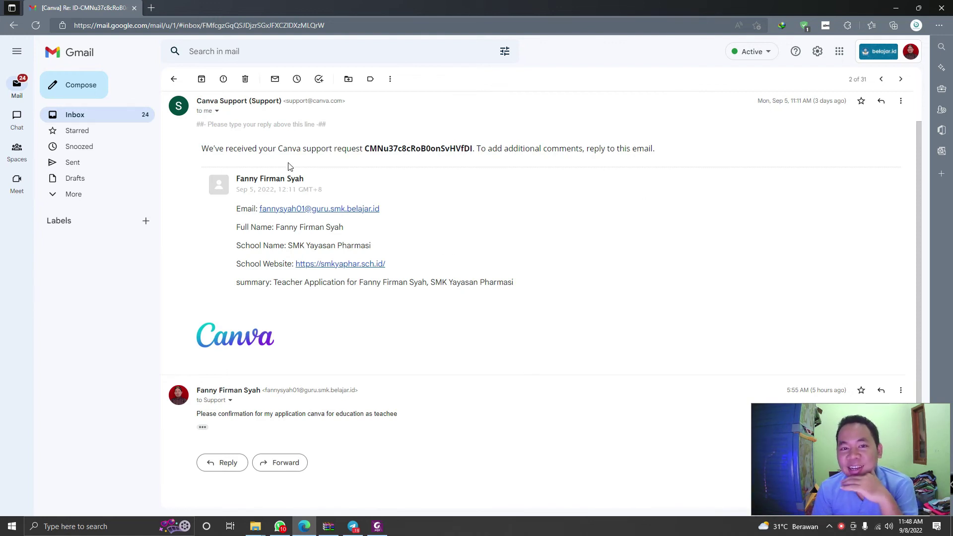
click(174, 79)
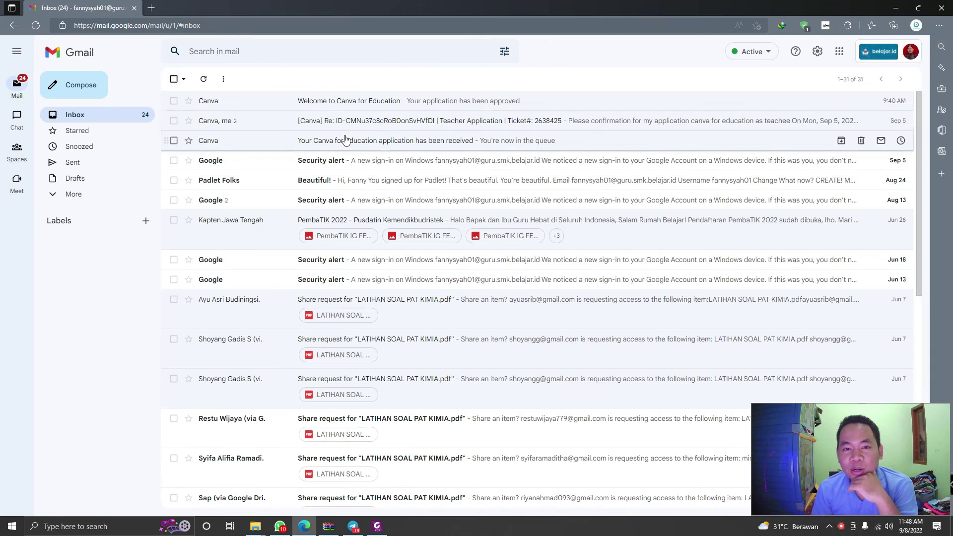
Open the "Welcome to Canva for Education" email and highlight the sentence stating the application's outcome
click(390, 104)
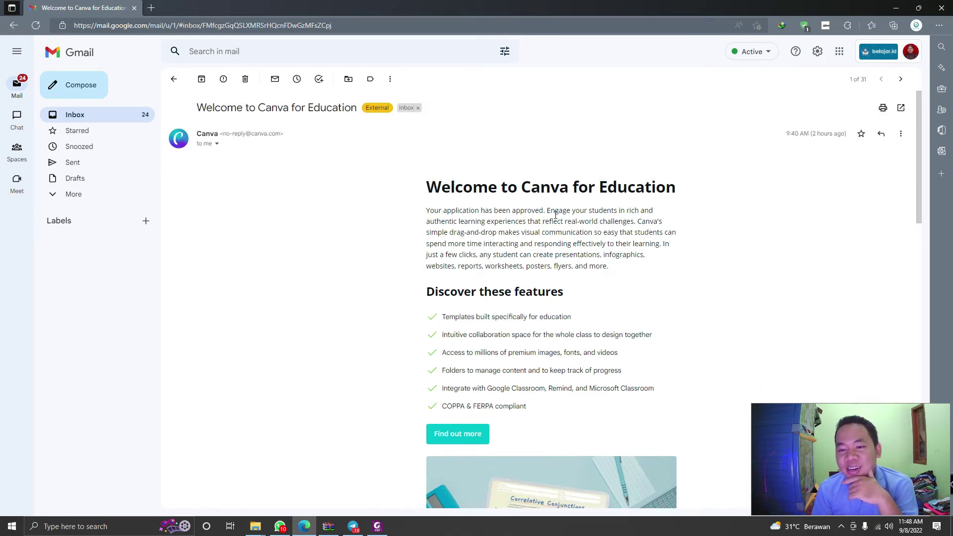
drag(420, 213, 547, 211)
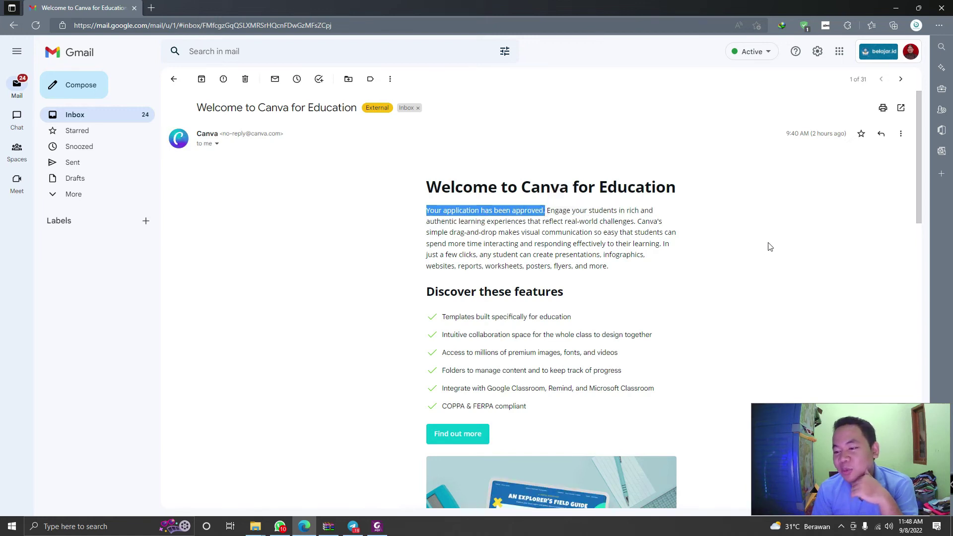